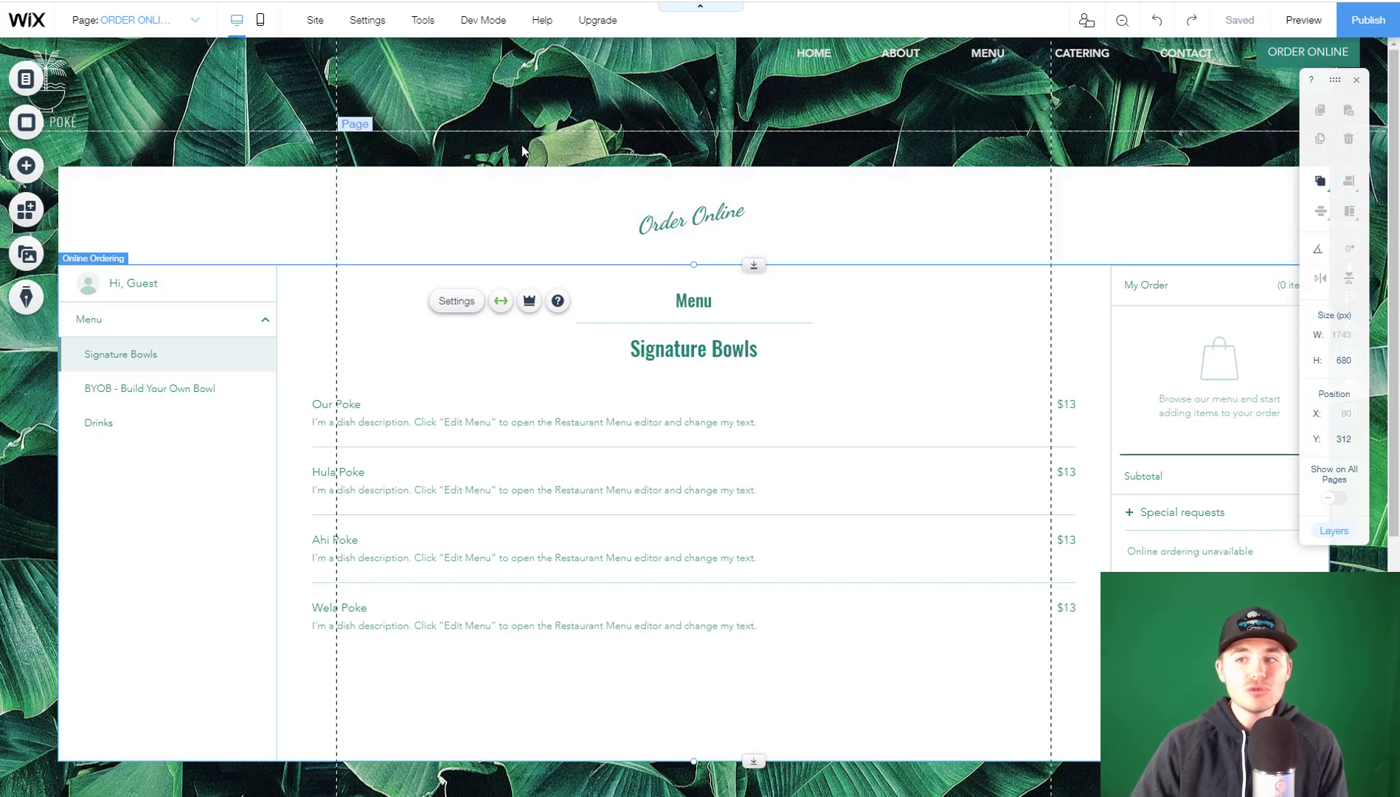
- Preview the site from the Home page and scroll to the four $13 Signature Bowls
{"action": "left_click", "coordinate": [1303, 20]}
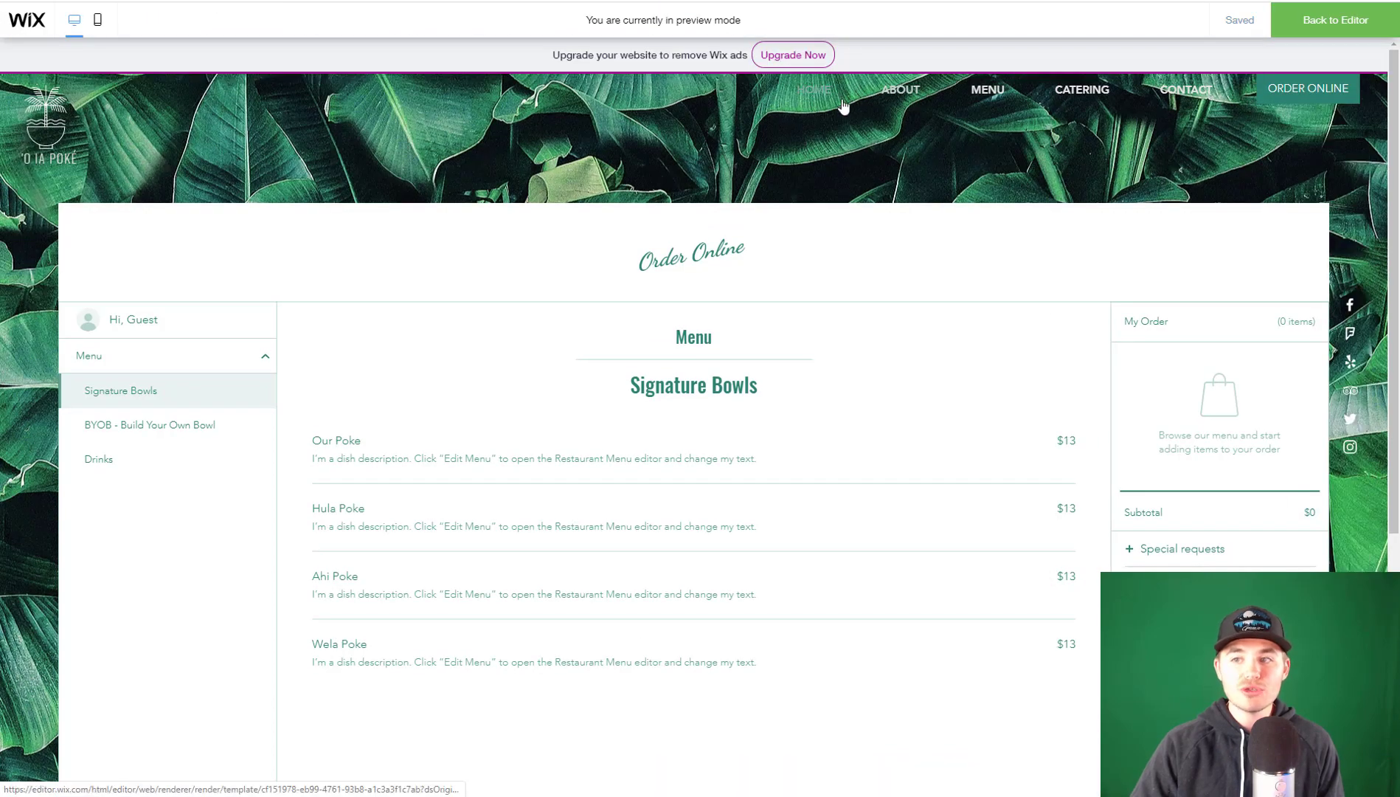
{"action": "left_click", "coordinate": [823, 96]}
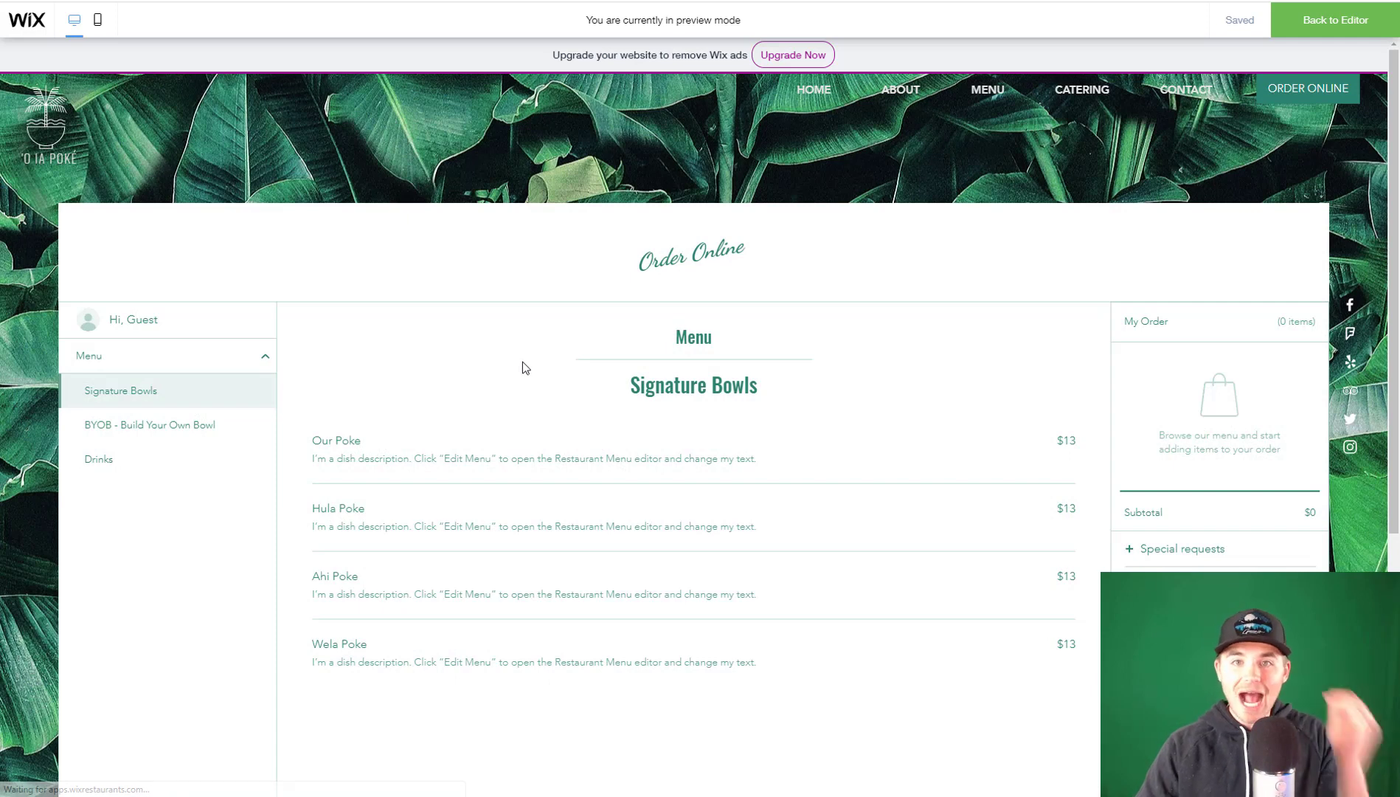
{"action": "scroll", "coordinate": [317, 361], "scroll_direction": "down", "scroll_amount": 2}
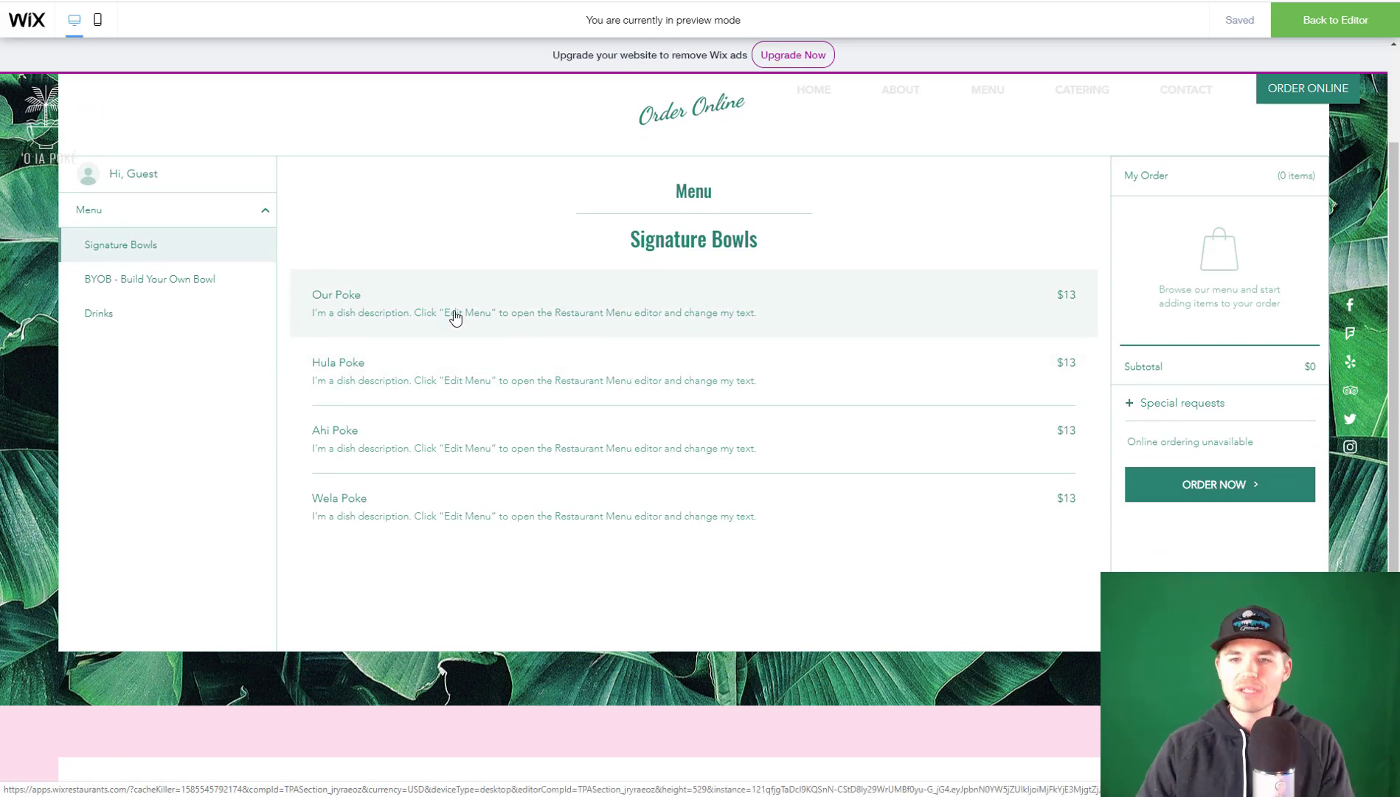
- Add 4 × Hula Poke to the order with no special request, making a $52 subtotal
{"action": "left_click", "coordinate": [433, 388]}
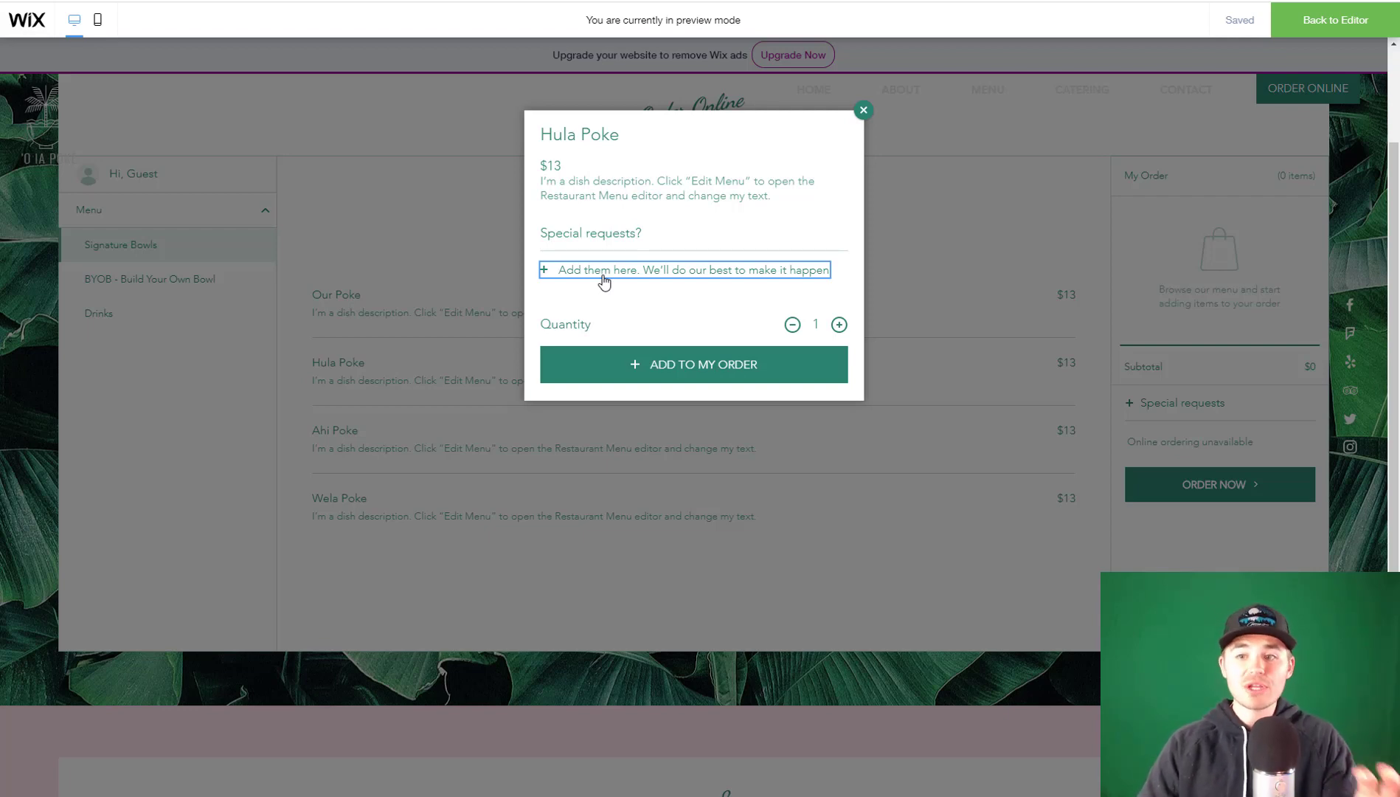
{"action": "left_click", "coordinate": [604, 270]}
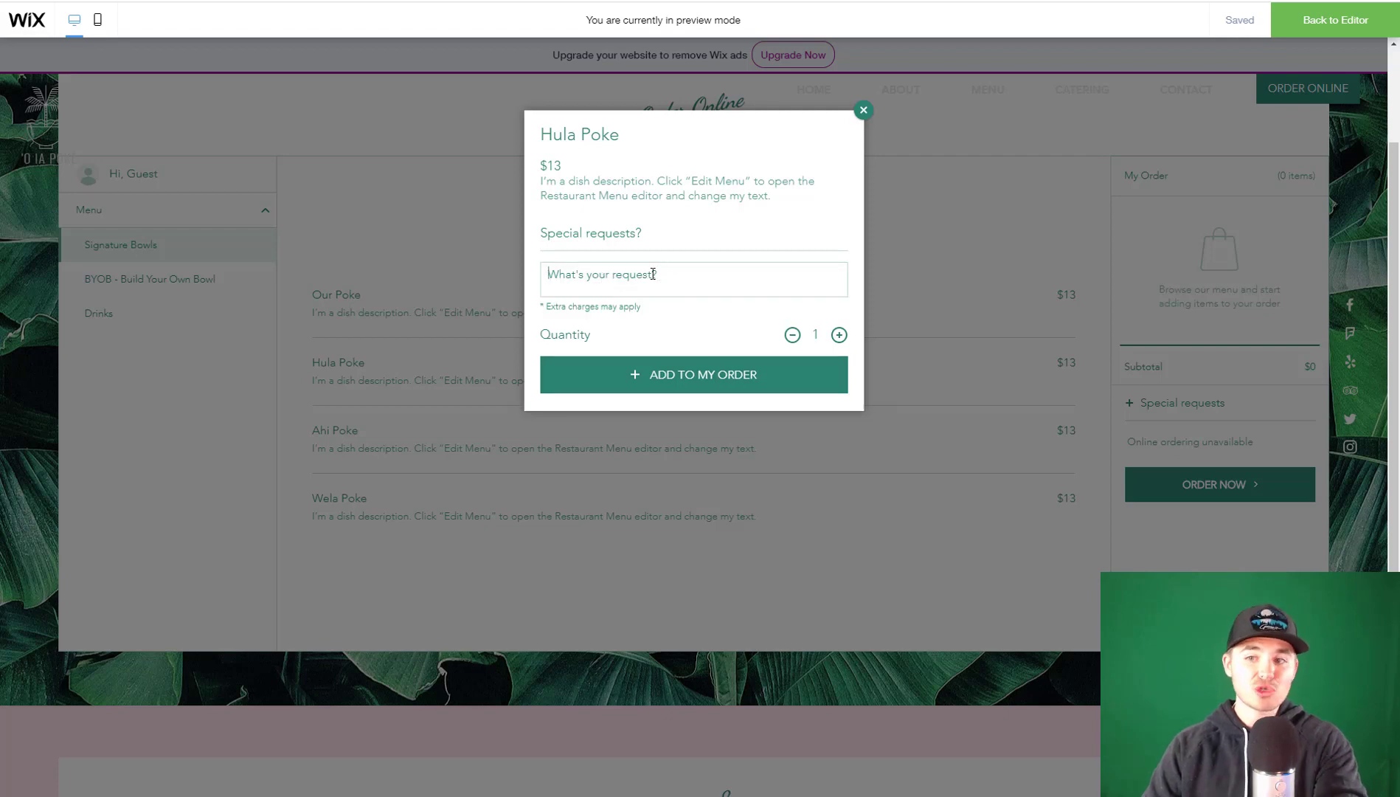
{"action": "left_click", "coordinate": [764, 308]}
{"action": "left_click", "coordinate": [838, 325]}
{"action": "left_click", "coordinate": [839, 325]}
{"action": "left_click", "coordinate": [839, 324]}
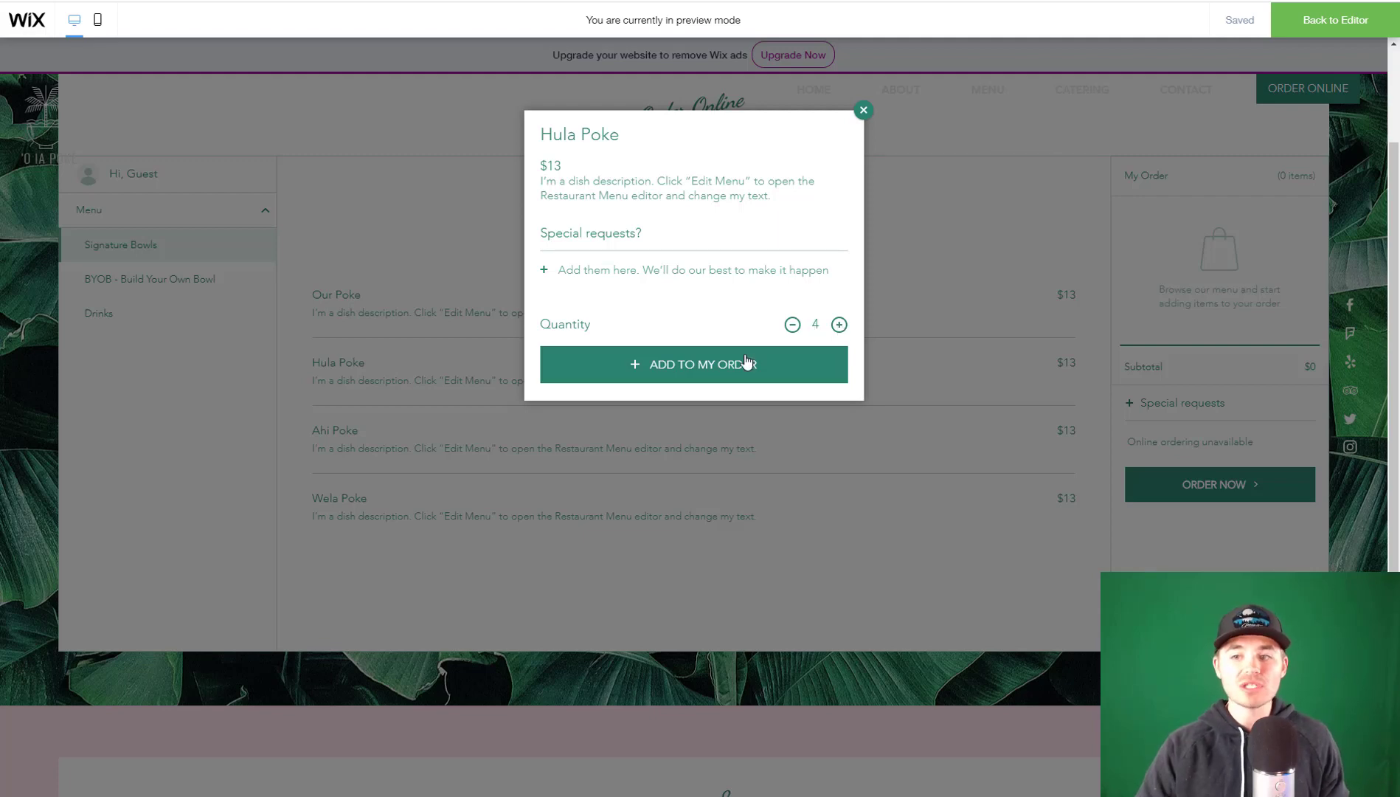
{"action": "left_click", "coordinate": [706, 371]}
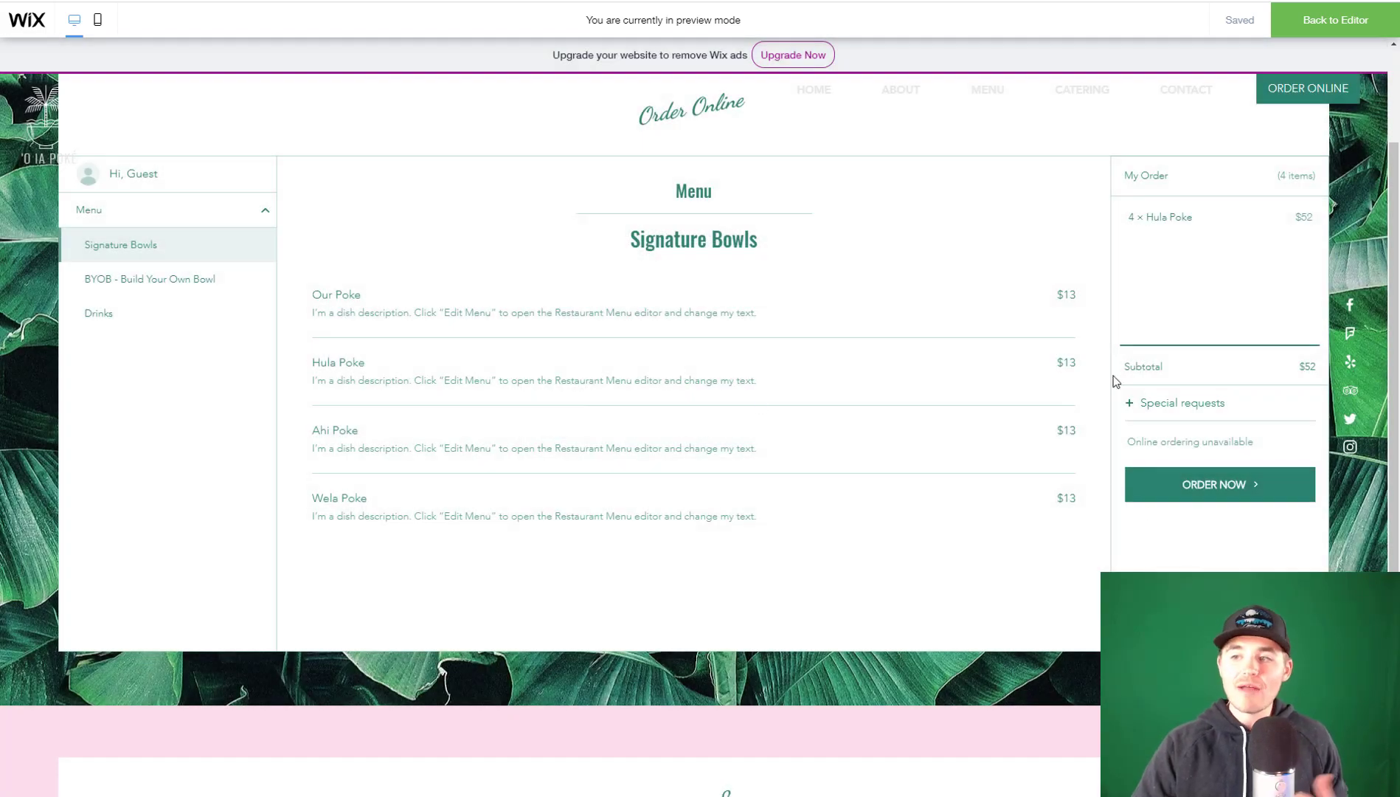
{"action": "mouse_move", "coordinate": [1151, 217]}
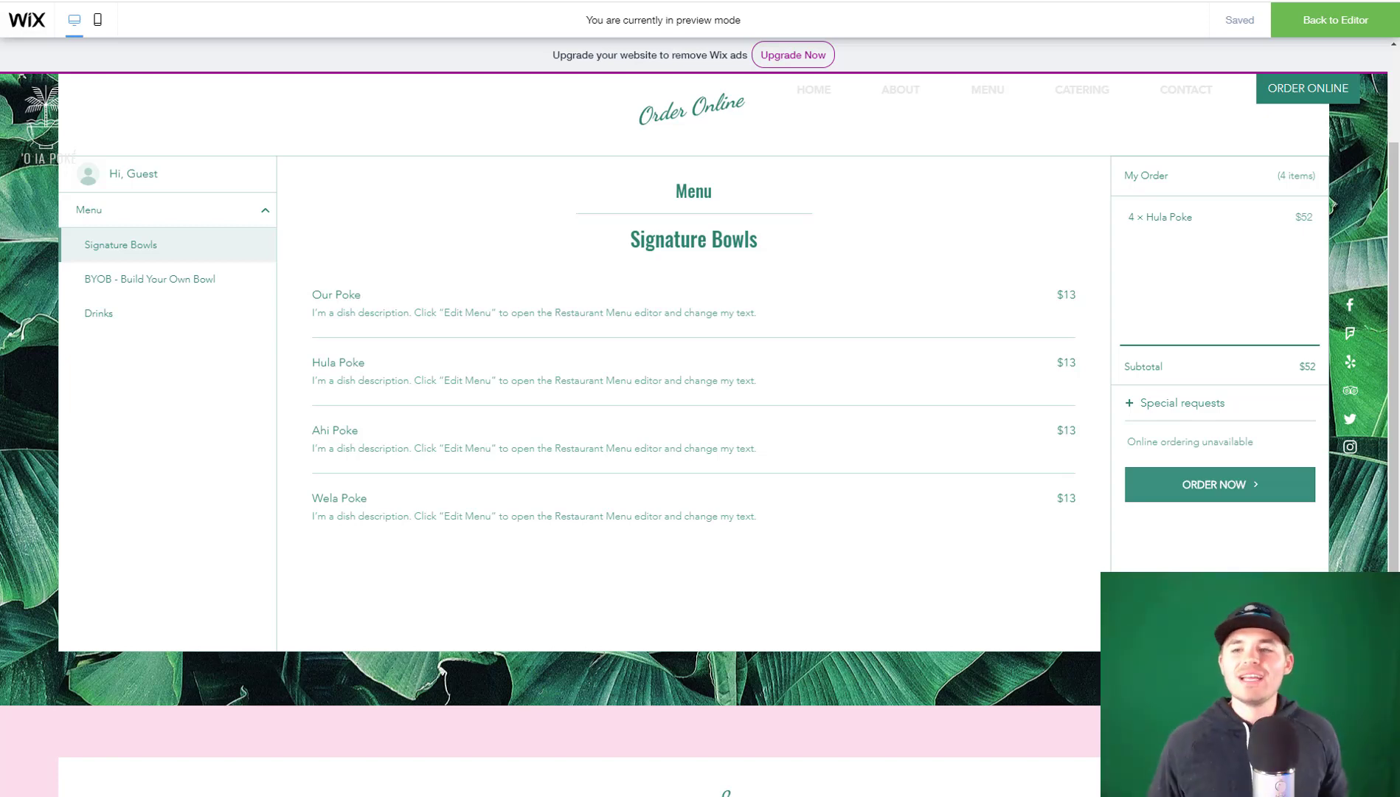
- Scroll back up to the top of the site preview
{"action": "scroll", "coordinate": [1016, 516], "scroll_direction": "up", "scroll_amount": 2}
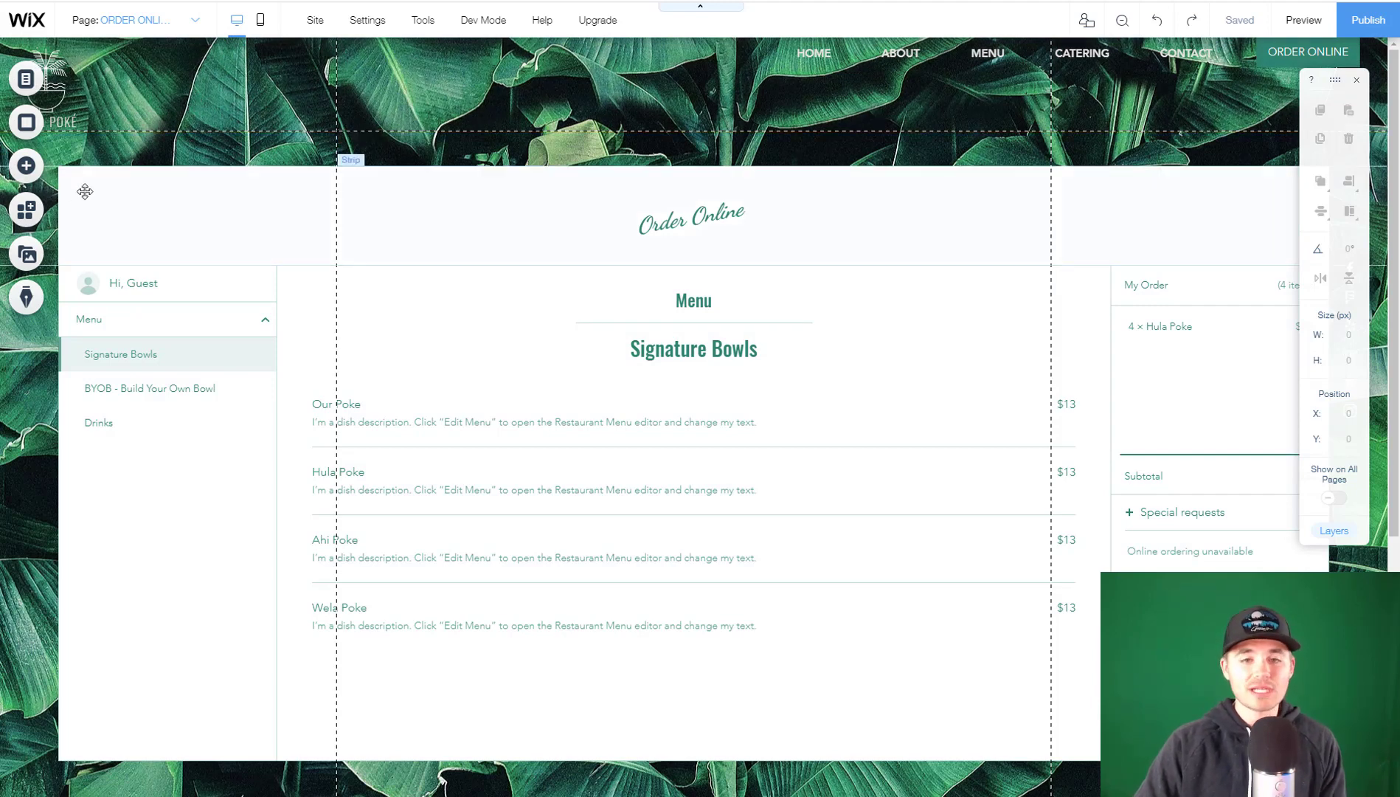
{"action": "left_click", "coordinate": [24, 212]}
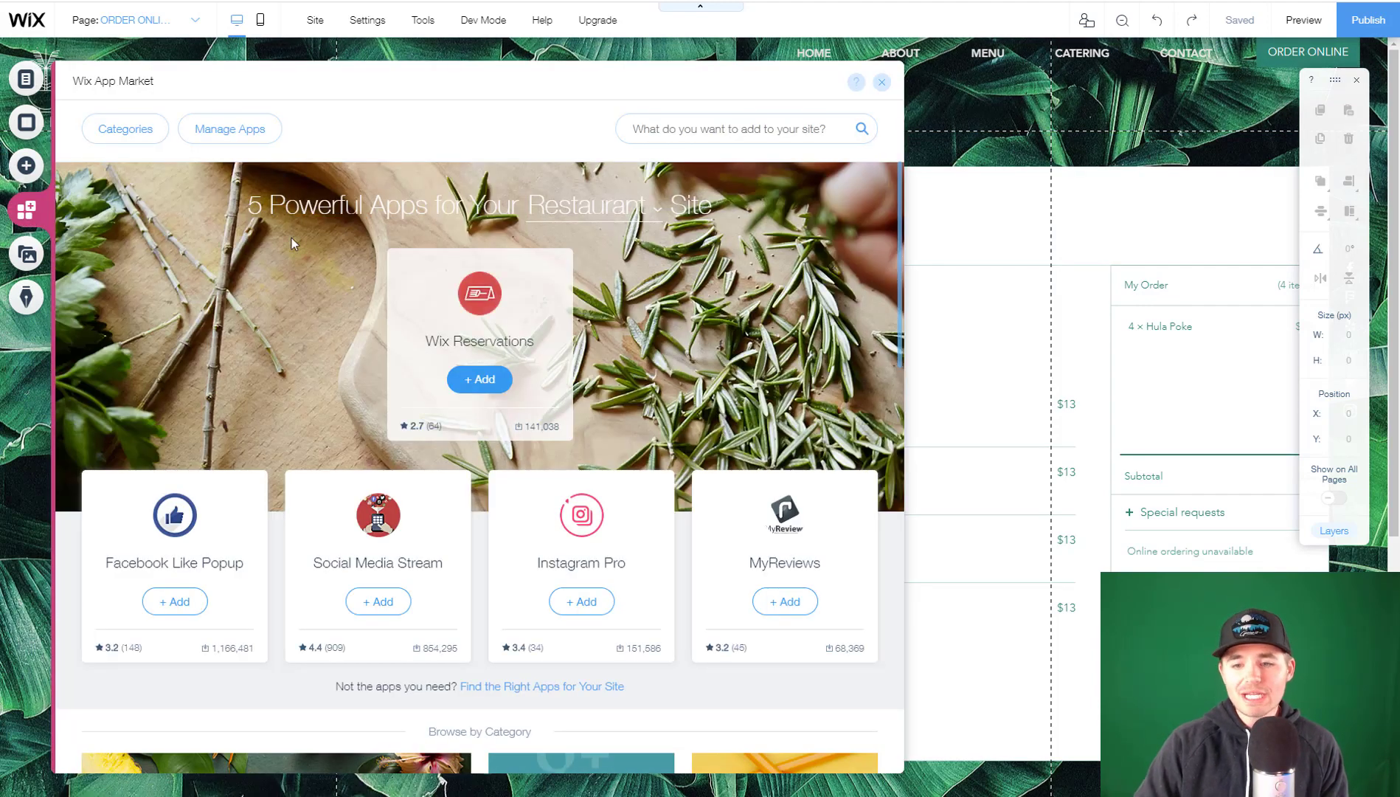
{"action": "left_click", "coordinate": [775, 131]}
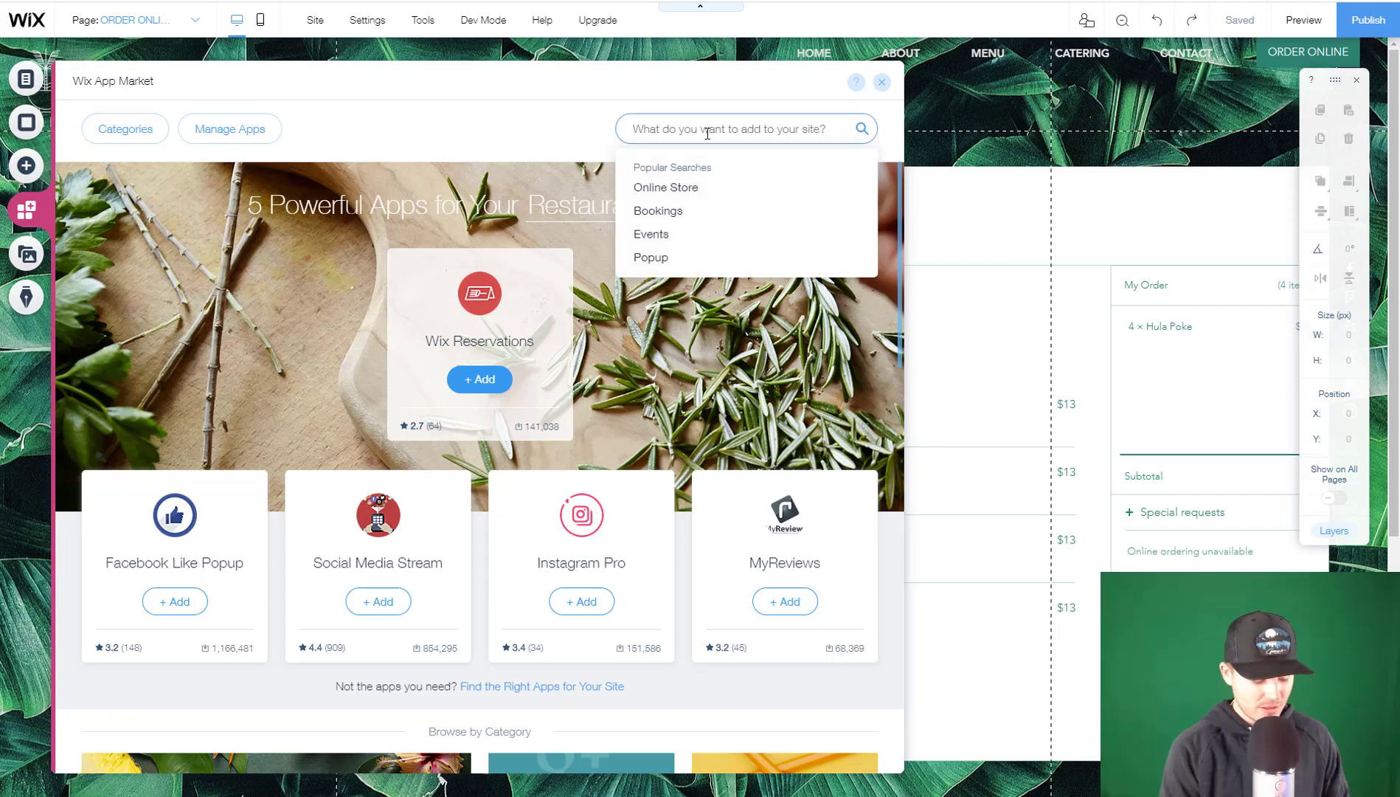
{"action": "type", "text": "resta"}
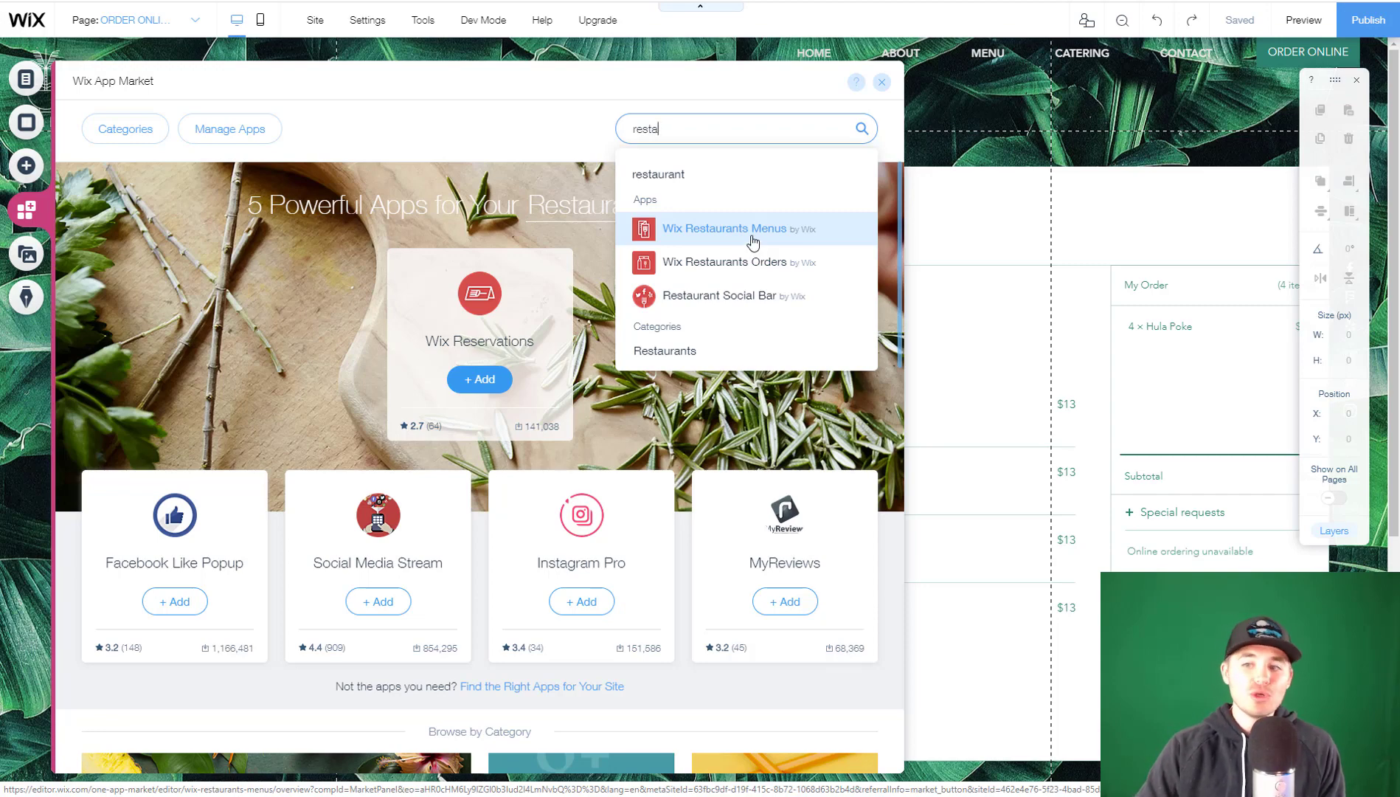
{"action": "left_click", "coordinate": [751, 234]}
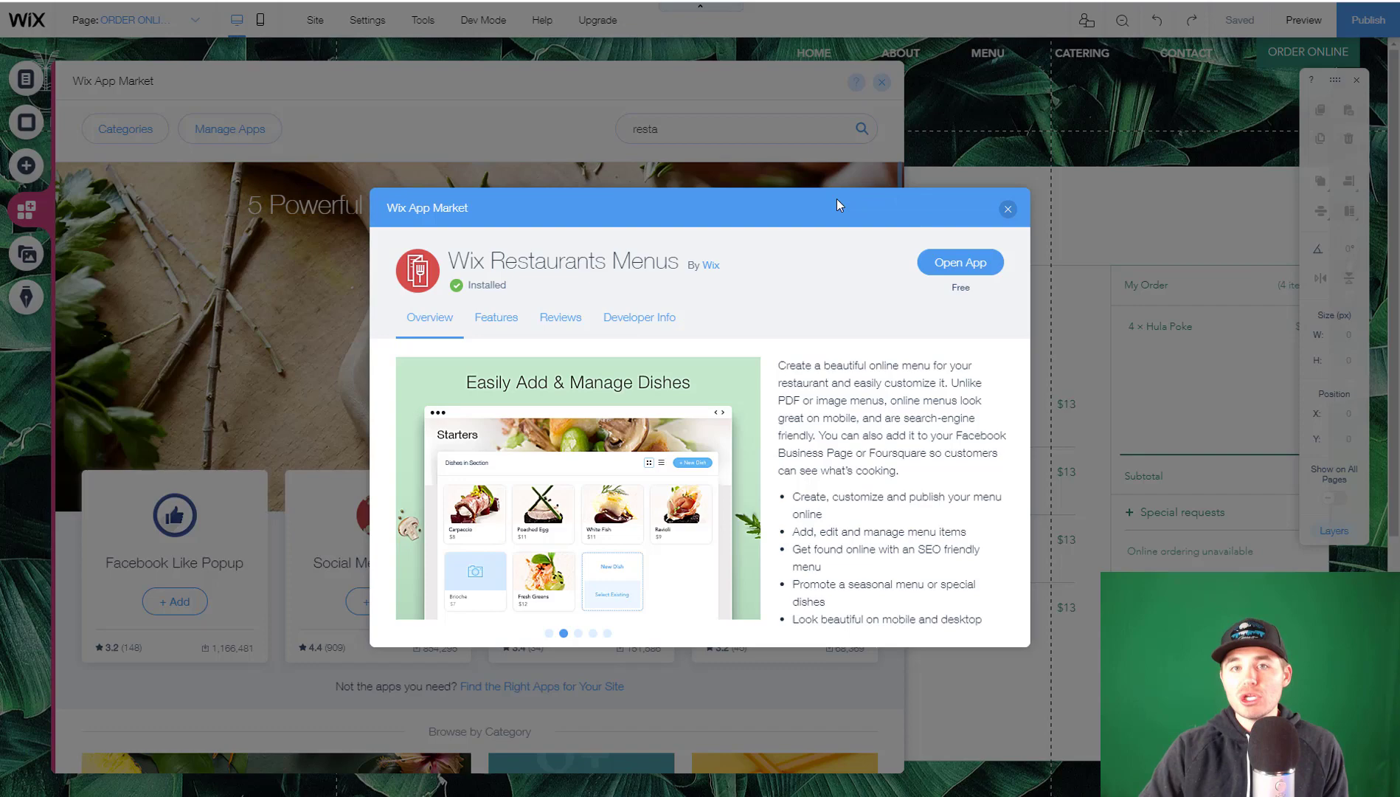
{"action": "left_click", "coordinate": [1008, 210]}
{"action": "left_click", "coordinate": [714, 138]}
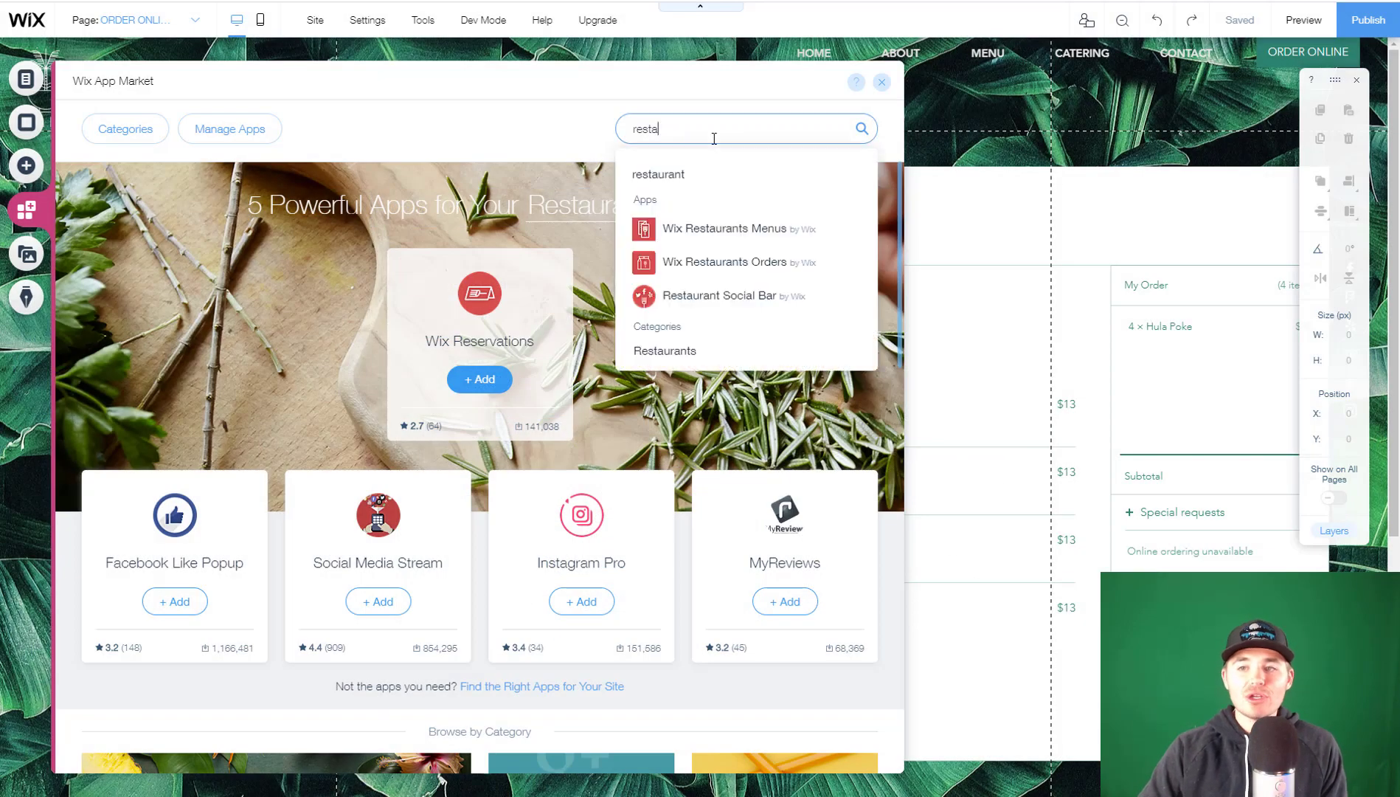
{"action": "left_click", "coordinate": [760, 273]}
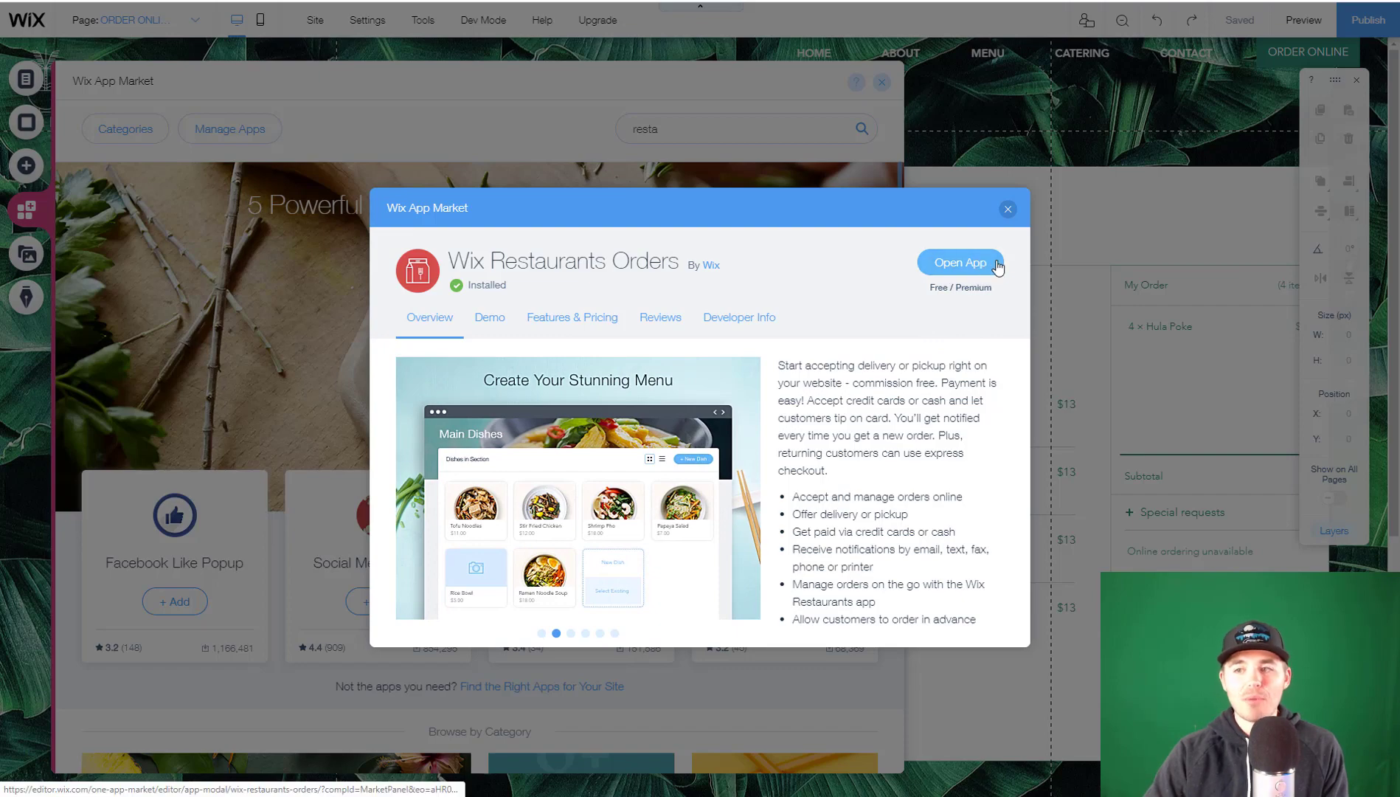
{"action": "left_click", "coordinate": [1008, 209]}
{"action": "left_click", "coordinate": [881, 82]}
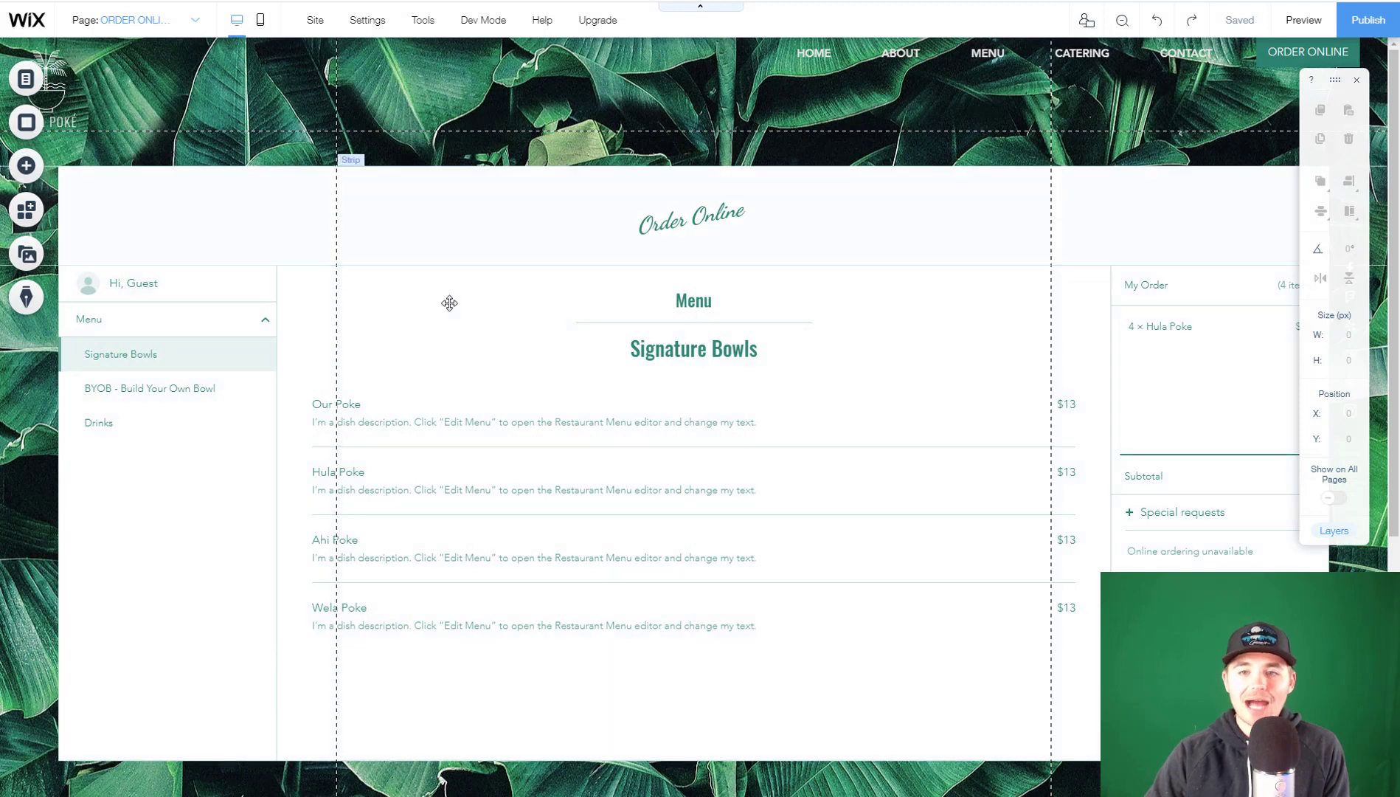
- Open the Online Ordering widget's settings and try the grid menu layout before reverting to list
{"action": "left_click", "coordinate": [288, 234]}
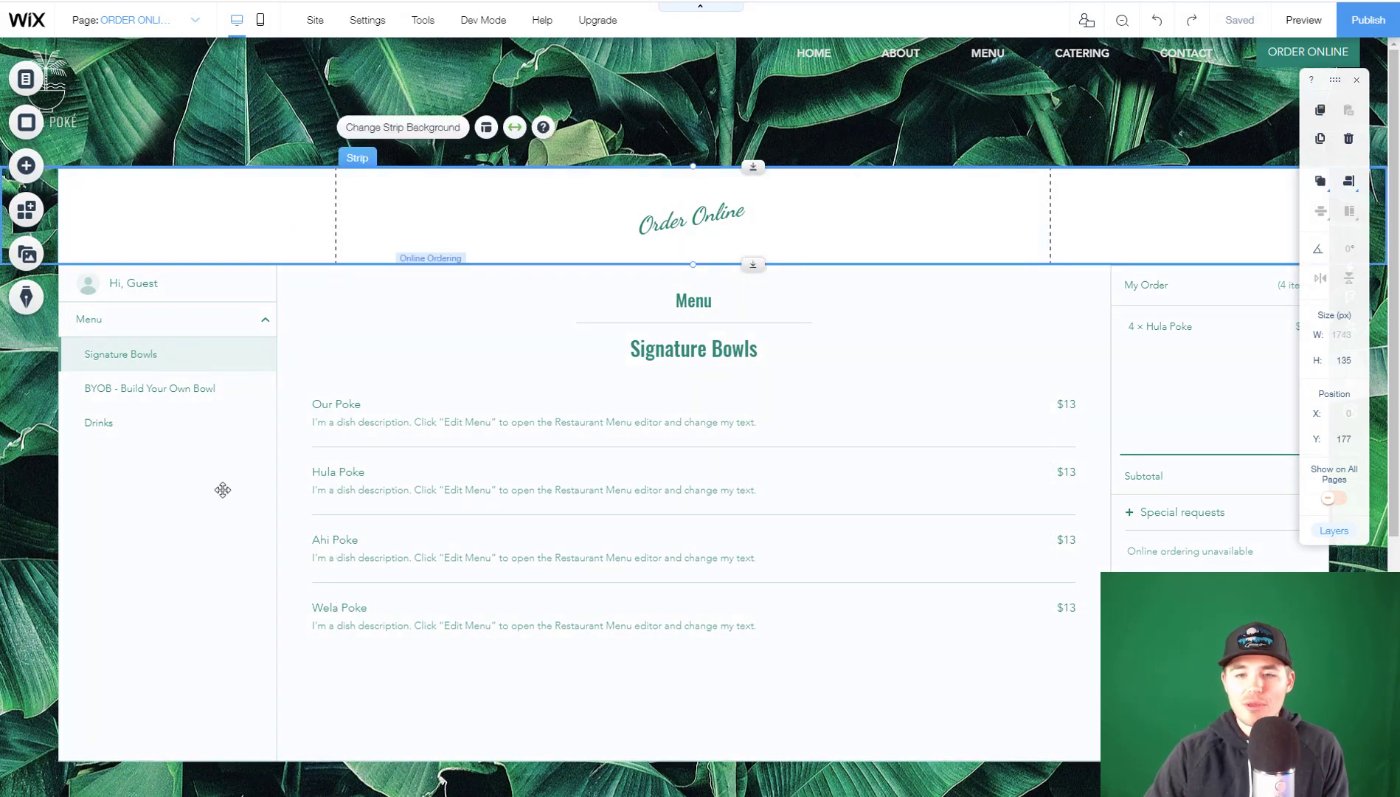
{"action": "left_click", "coordinate": [278, 502]}
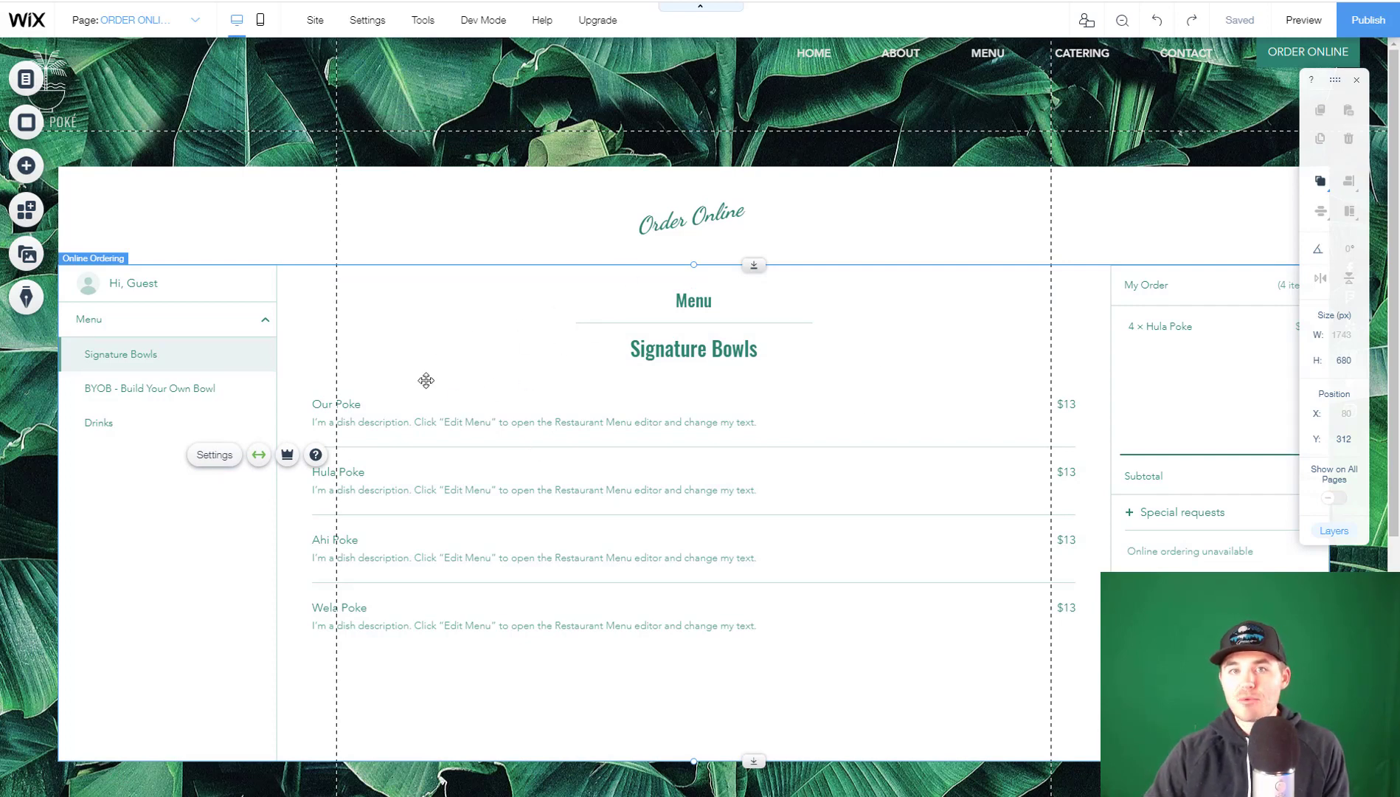
{"action": "left_click", "coordinate": [215, 454]}
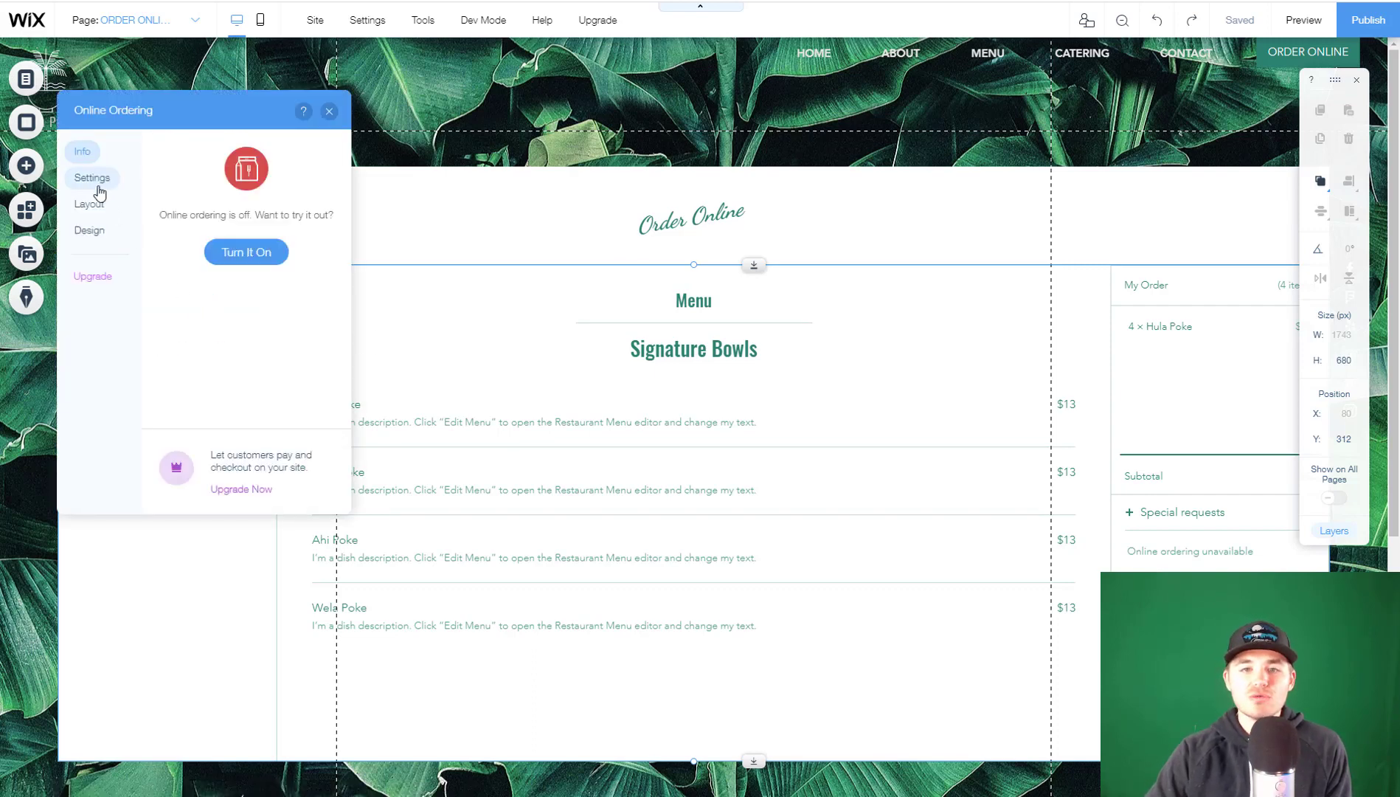
{"action": "left_click", "coordinate": [98, 189]}
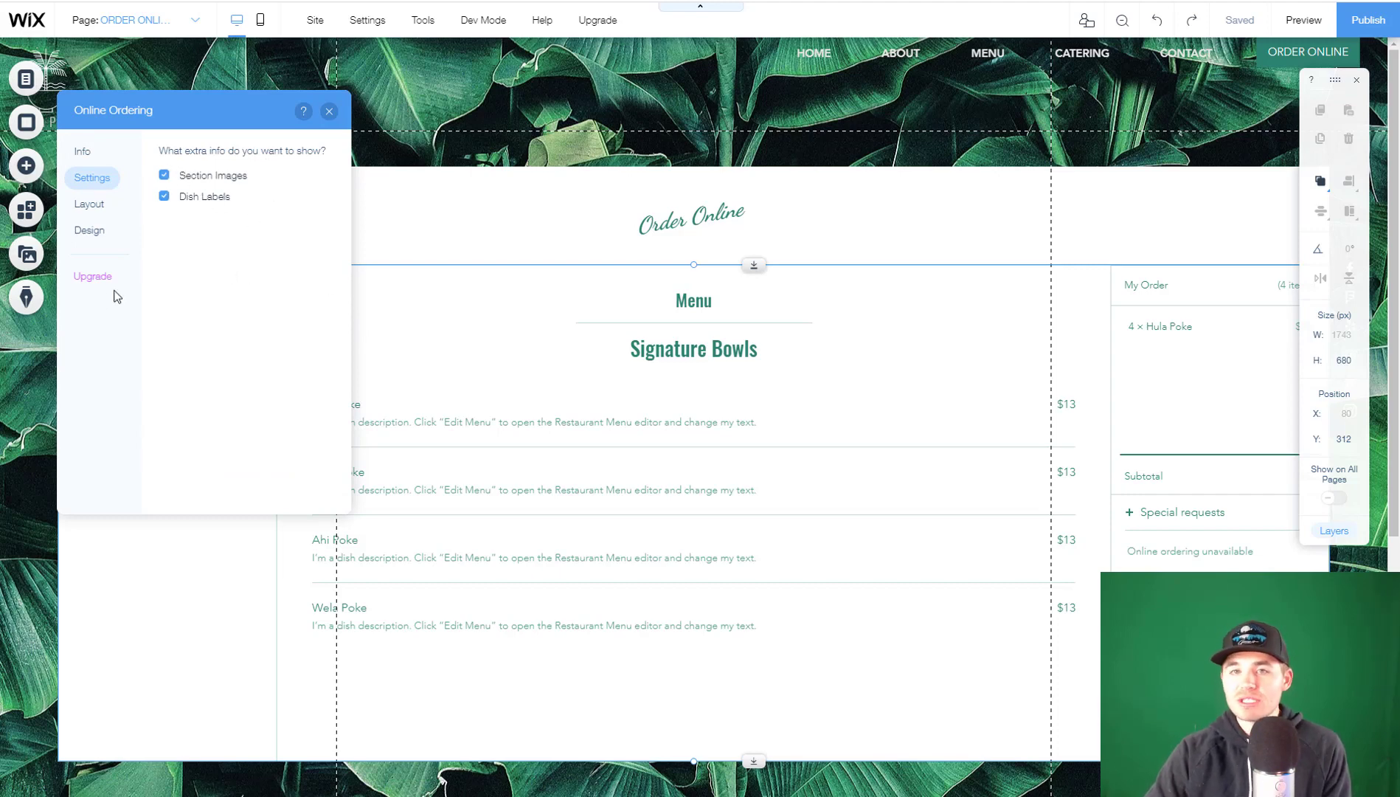
{"action": "left_click", "coordinate": [86, 214]}
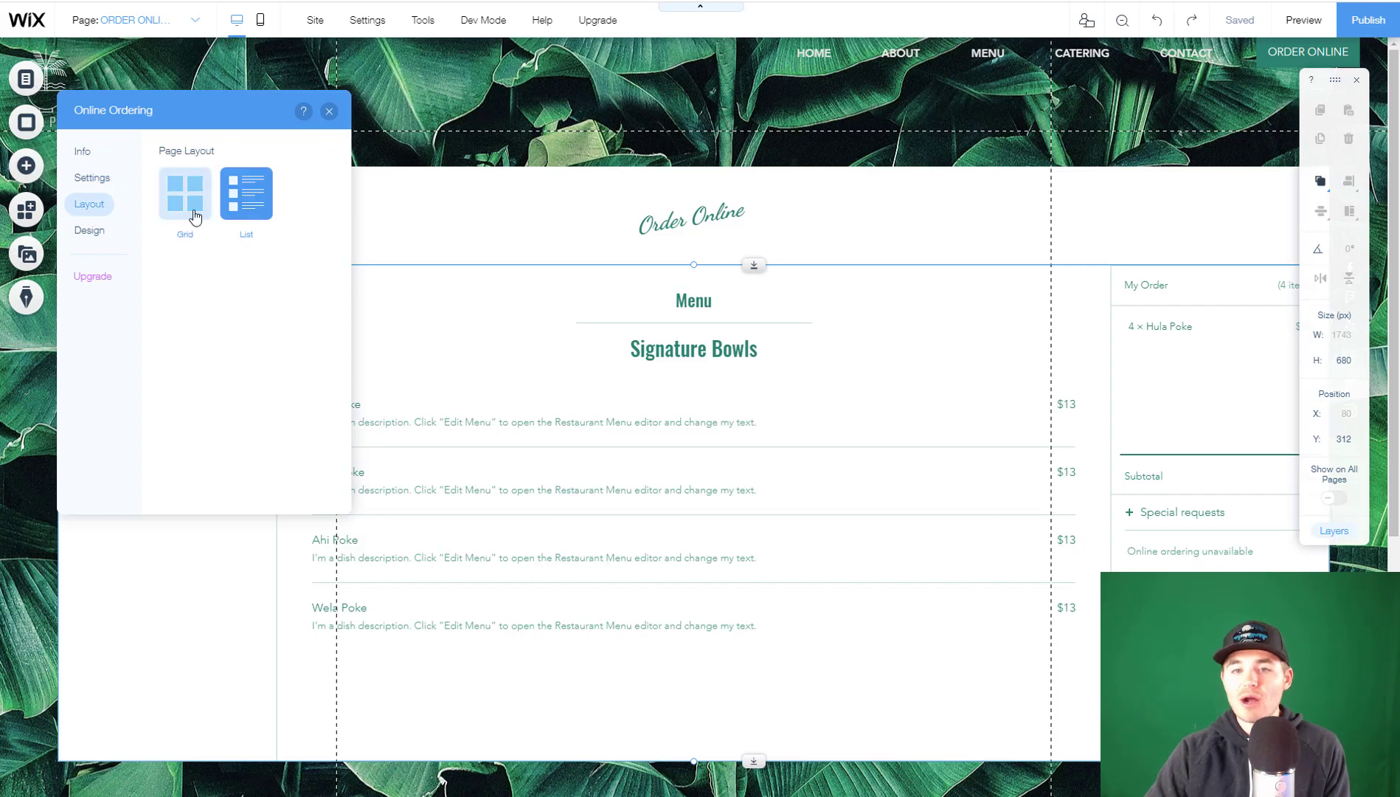
{"action": "left_click", "coordinate": [183, 215]}
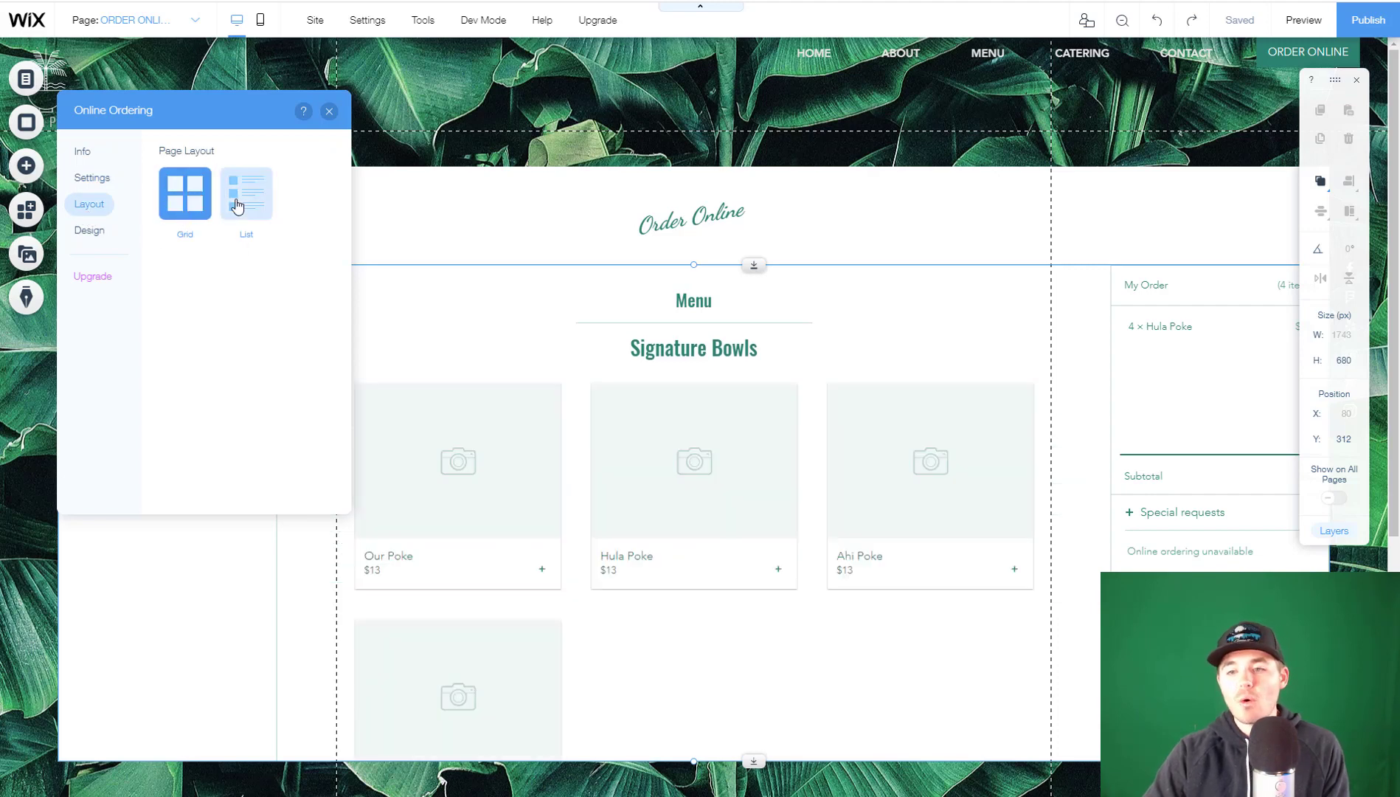
{"action": "left_click", "coordinate": [242, 216]}
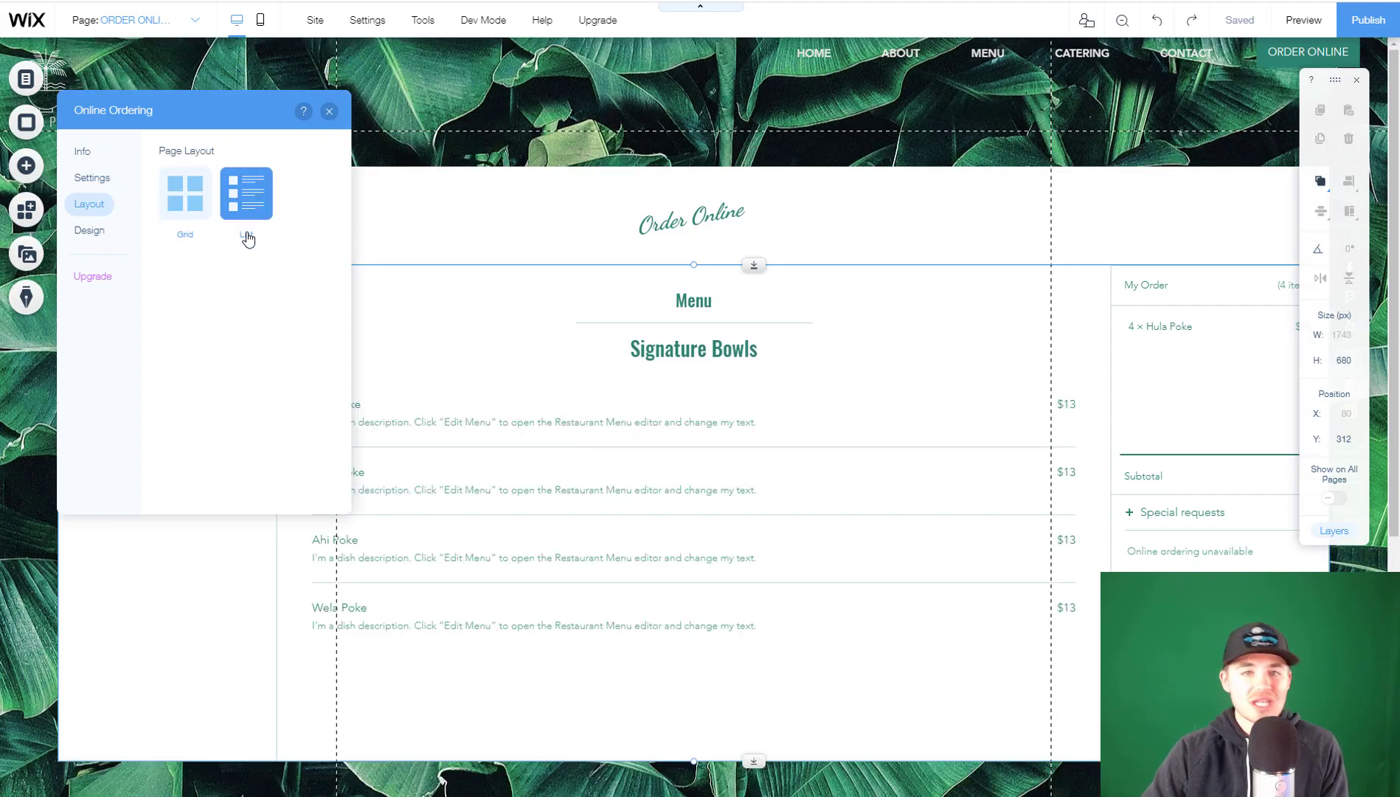
- Browse the widget's Design options for dish label icons and main design colours
{"action": "left_click", "coordinate": [90, 231]}
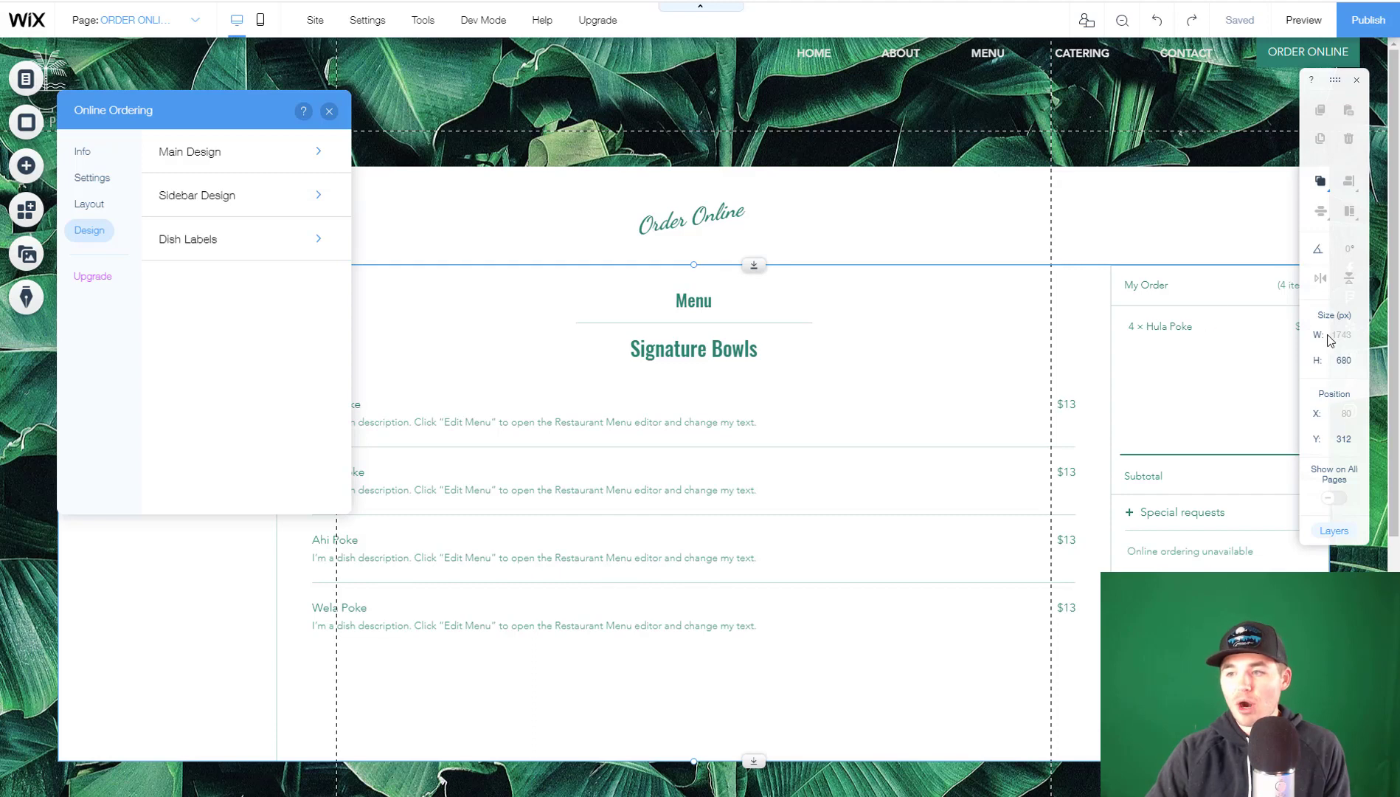
{"action": "left_click", "coordinate": [238, 251]}
{"action": "scroll", "coordinate": [247, 264], "scroll_direction": "down", "scroll_amount": 1}
{"action": "scroll", "coordinate": [260, 336], "scroll_direction": "up", "scroll_amount": 1}
{"action": "left_click", "coordinate": [183, 148]}
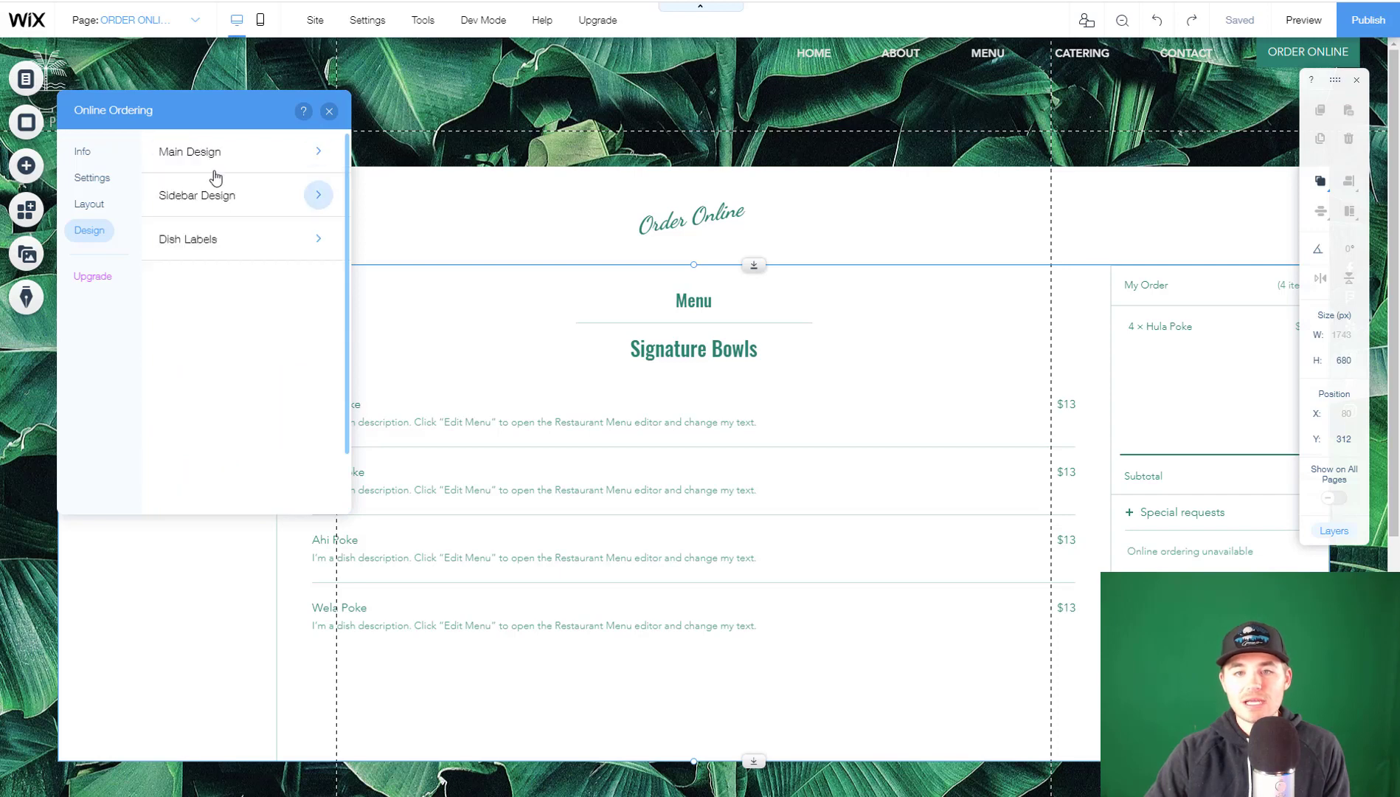
{"action": "left_click", "coordinate": [213, 164]}
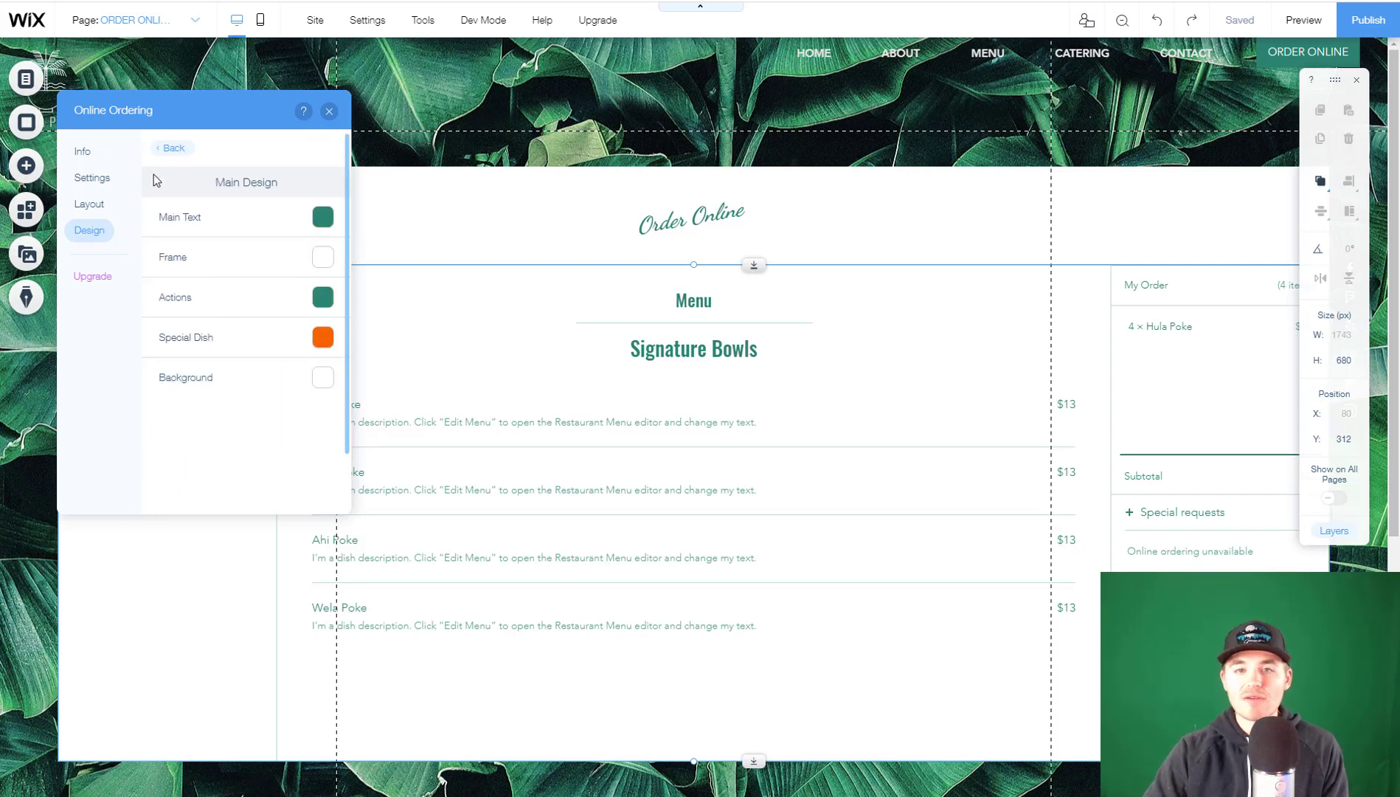
{"action": "left_click", "coordinate": [172, 149]}
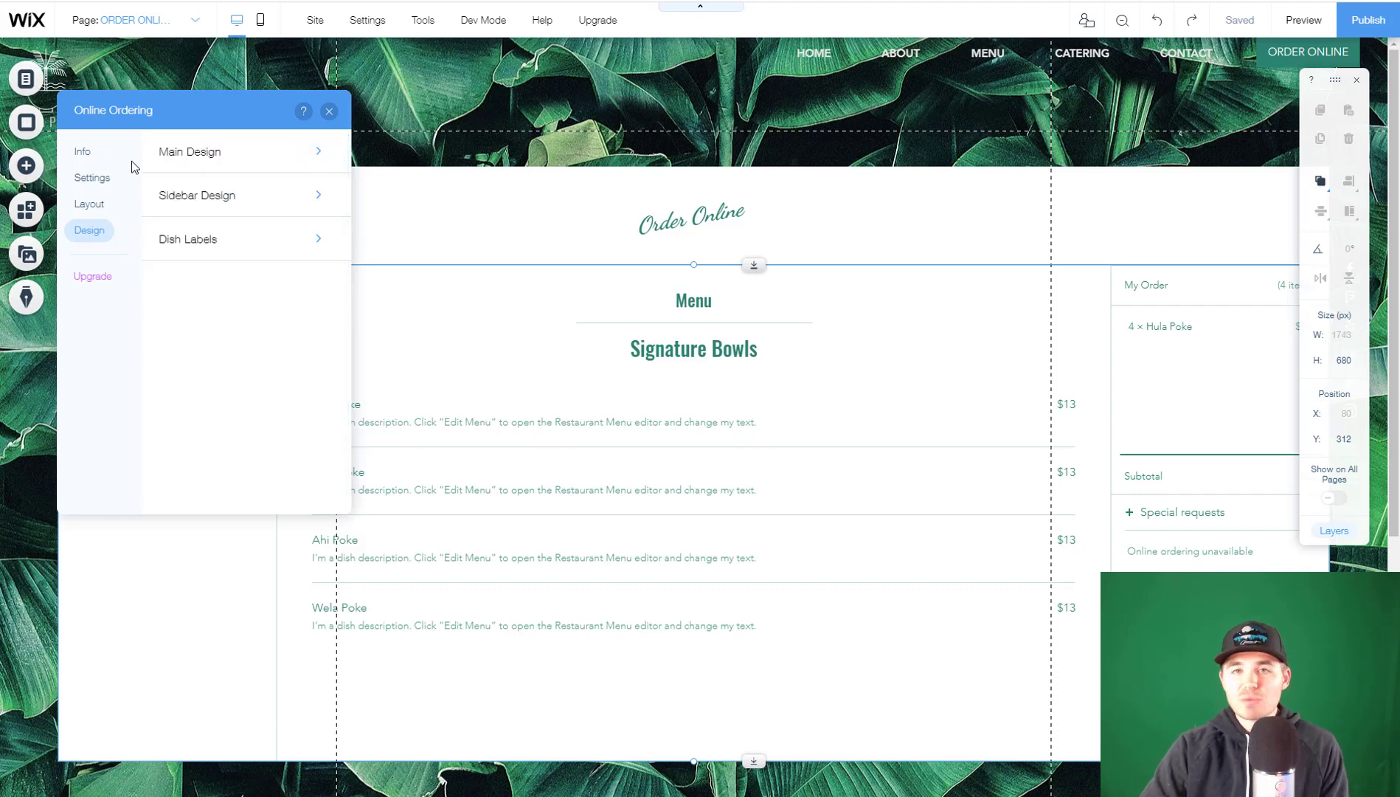
- Check the online ordering status on the Online Ordering panel's Info tab
{"action": "left_click", "coordinate": [84, 154]}
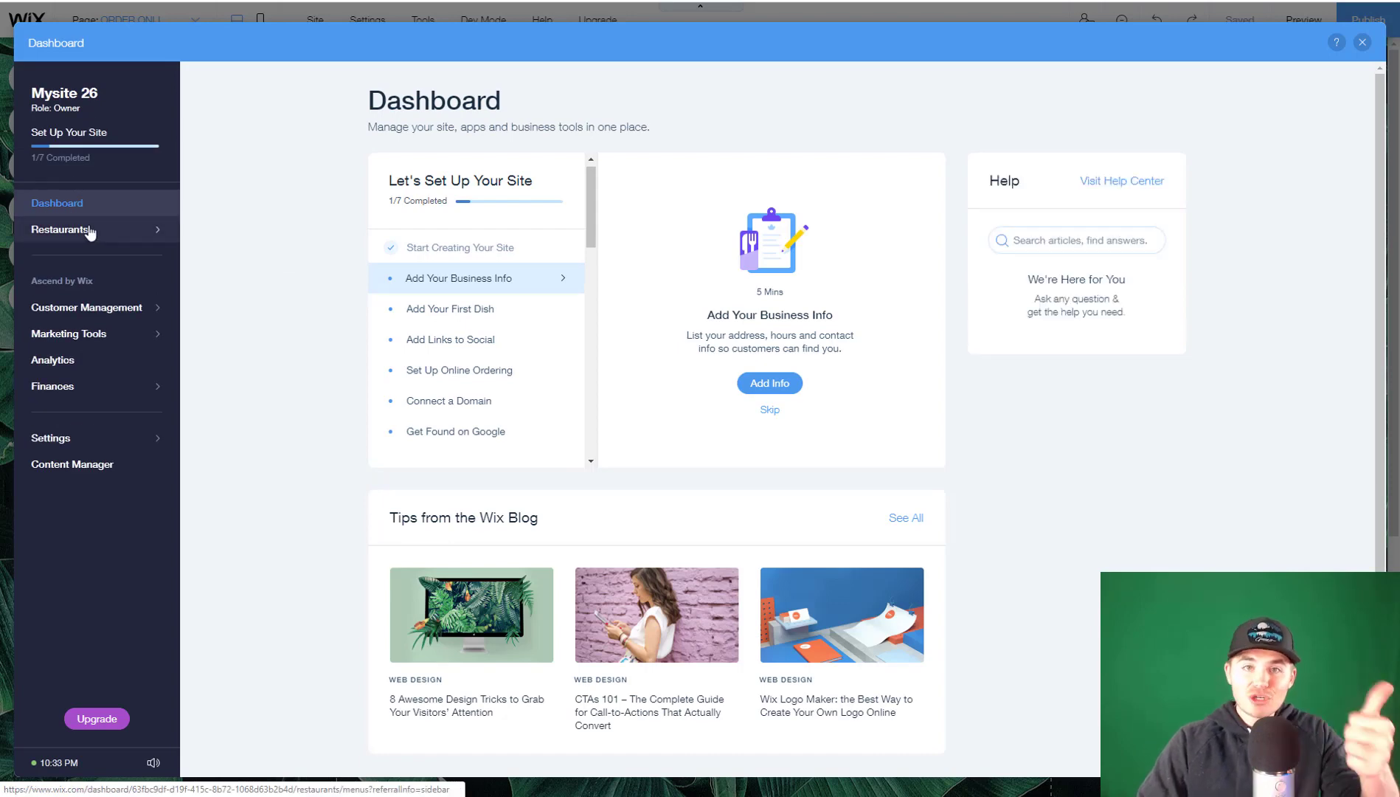
- Go to Restaurants, open the Menu and its Signature Bowls section
{"action": "left_click", "coordinate": [89, 231]}
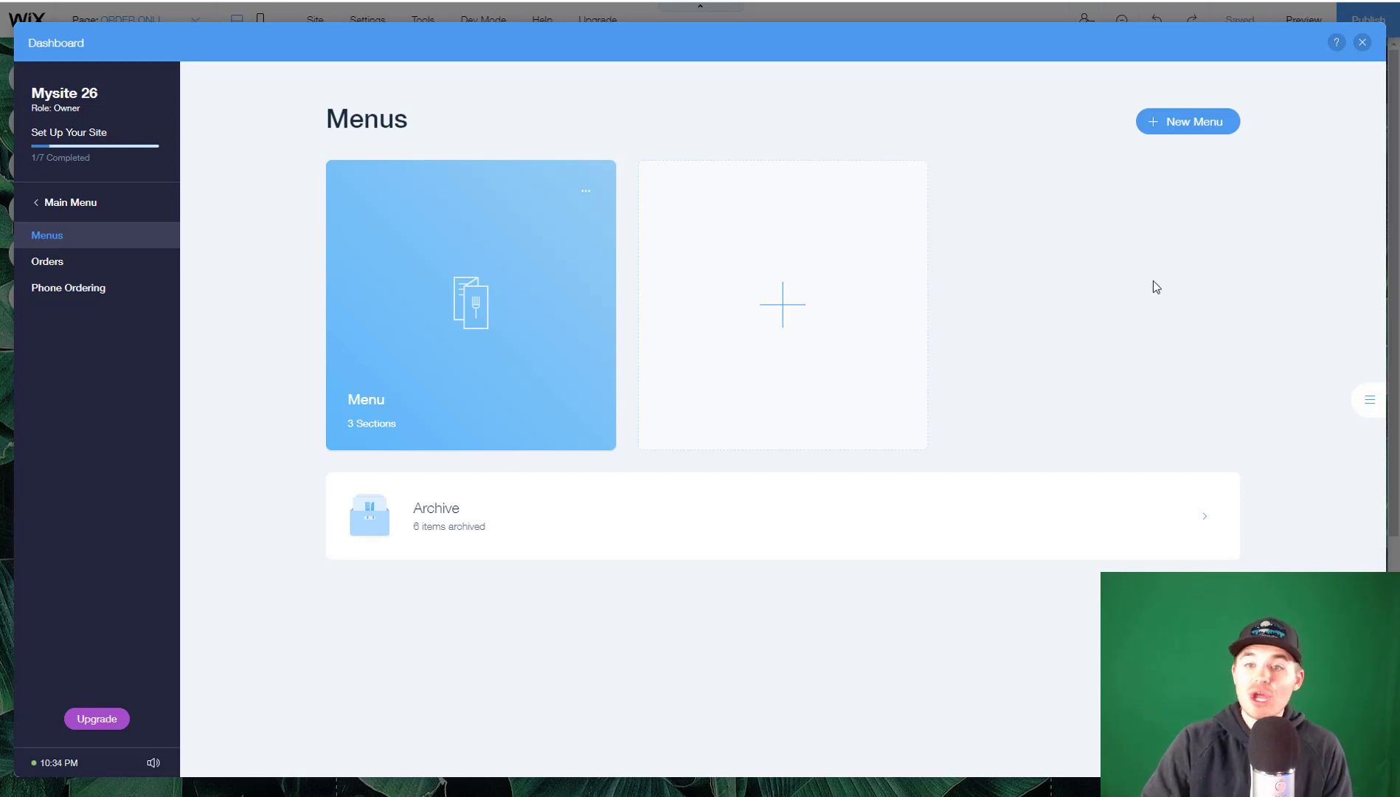
{"action": "mouse_move", "coordinate": [484, 360]}
{"action": "left_click", "coordinate": [477, 307]}
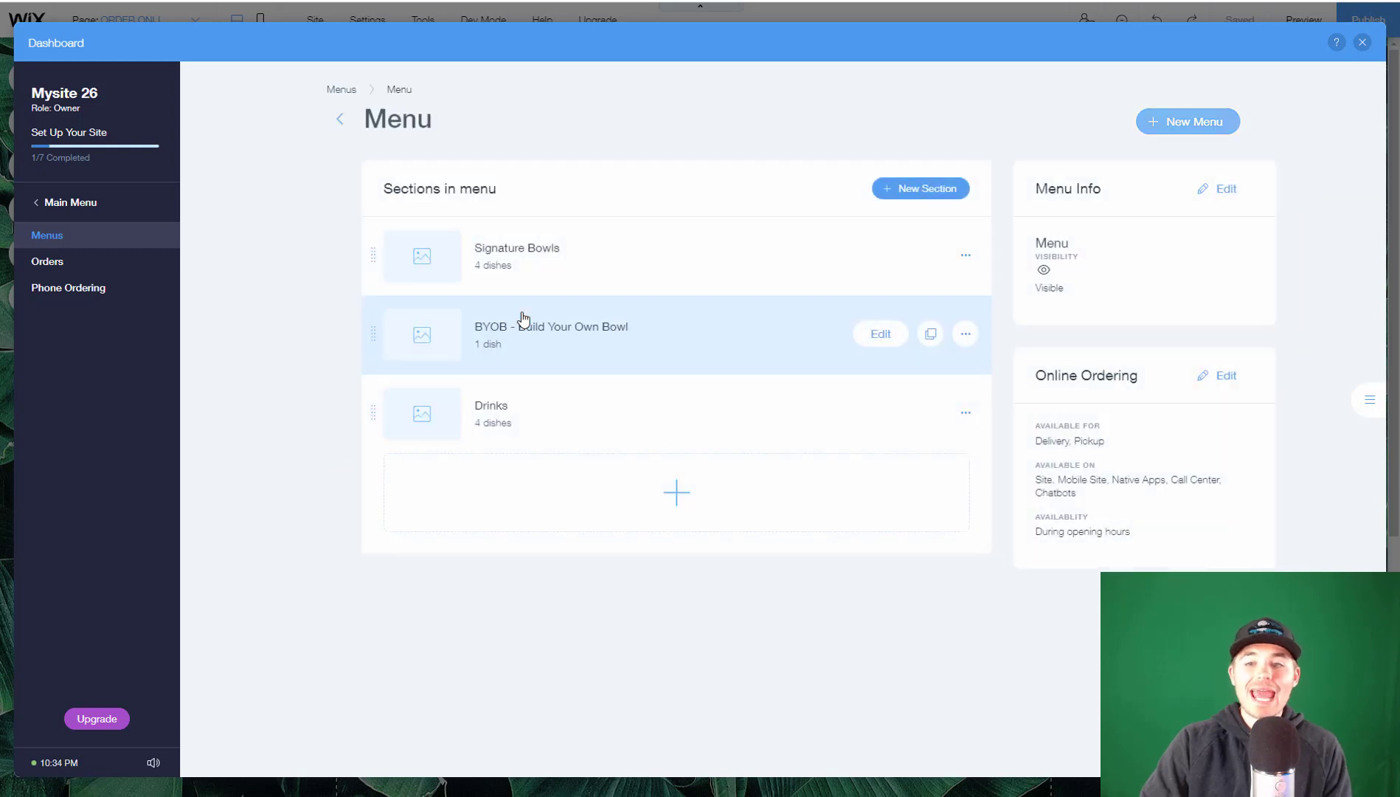
{"action": "mouse_move", "coordinate": [522, 241]}
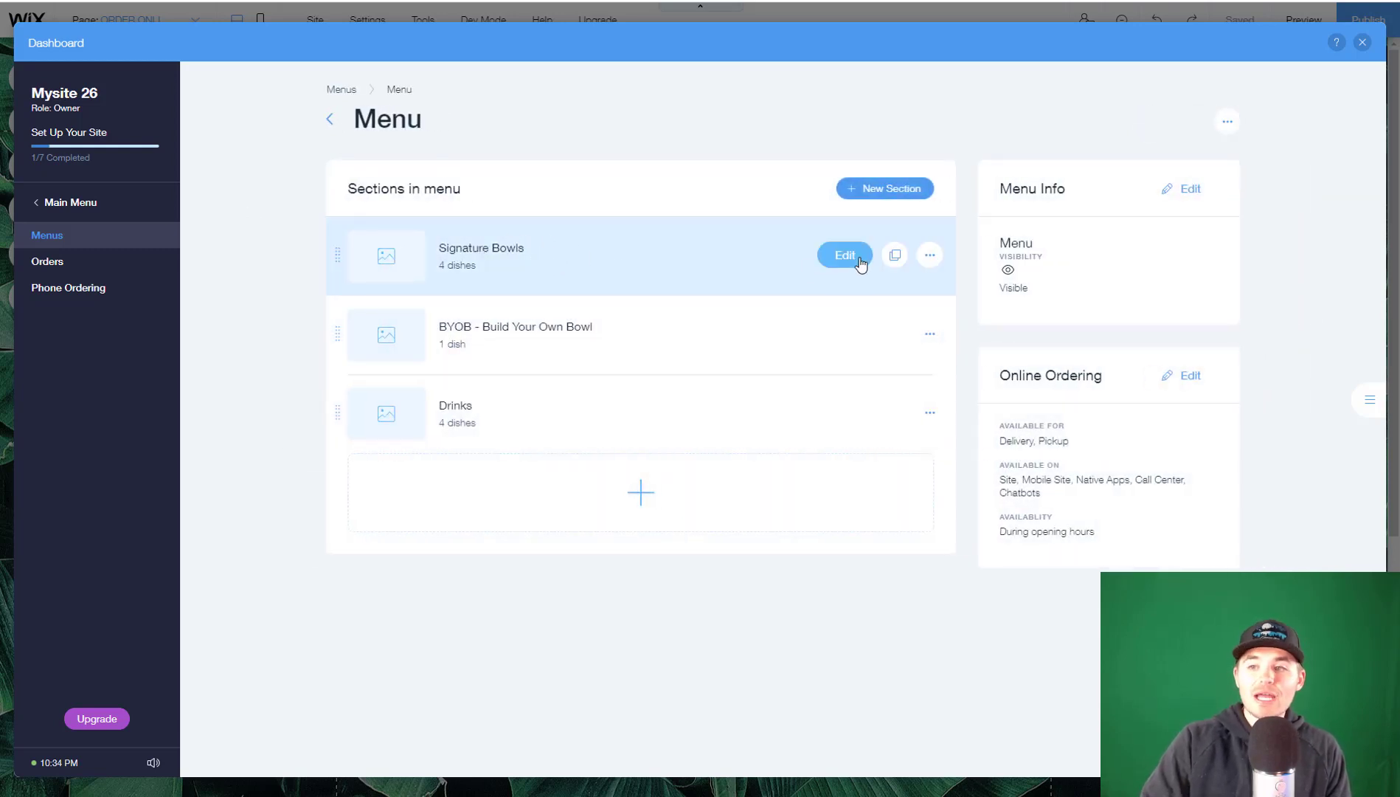
{"action": "mouse_move", "coordinate": [696, 322]}
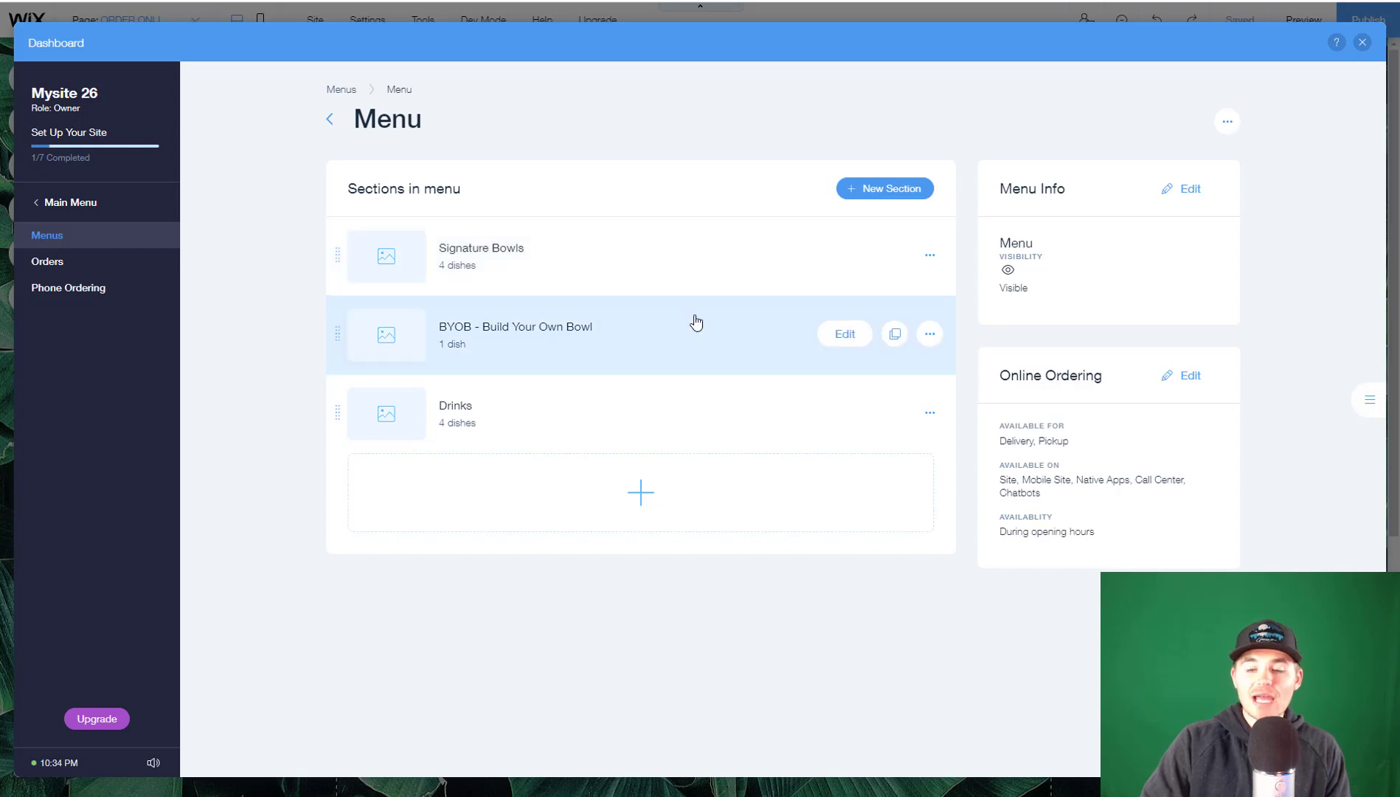
{"action": "left_click", "coordinate": [613, 261]}
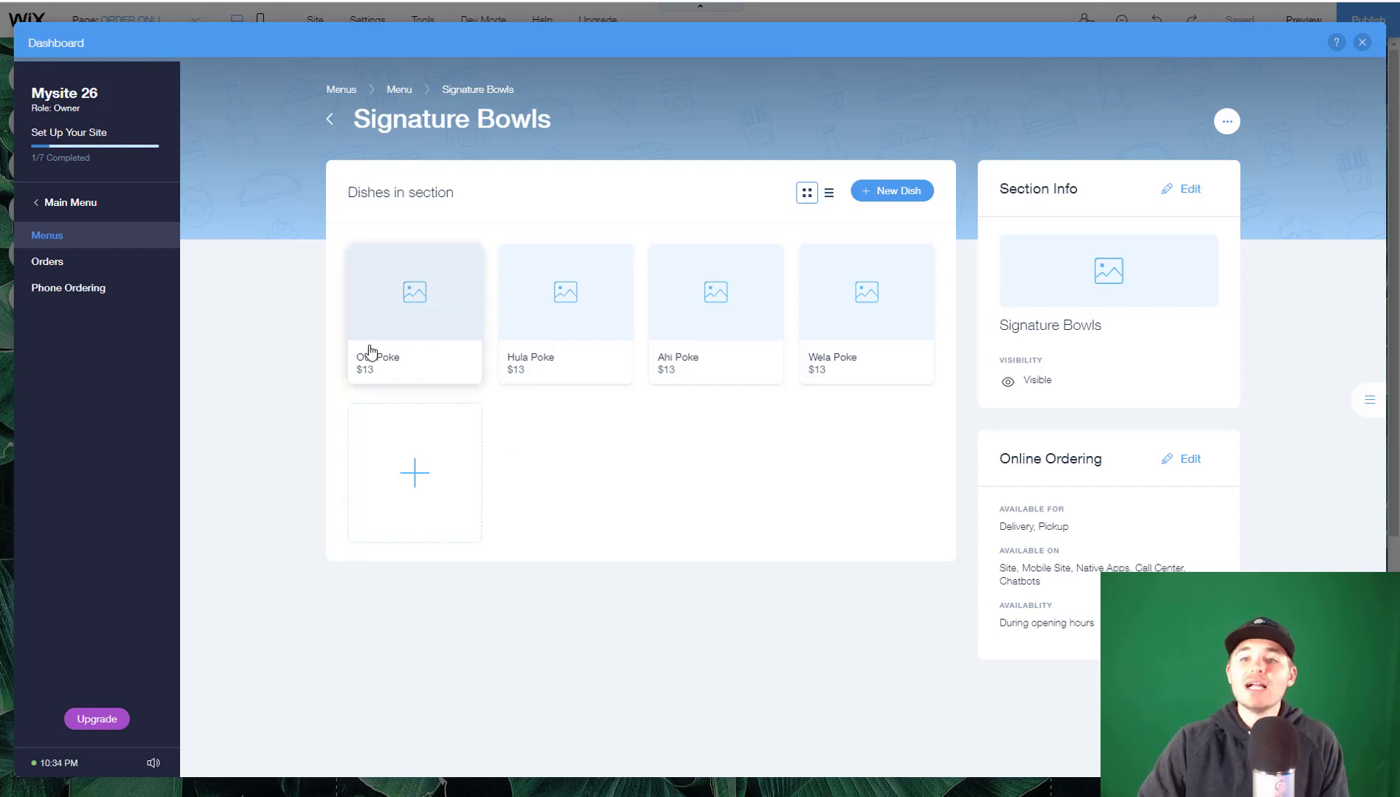
- Inspect the Our Poke dish and its new option choices, then navigate back to Menus
{"action": "mouse_move", "coordinate": [446, 289]}
{"action": "left_click", "coordinate": [417, 337]}
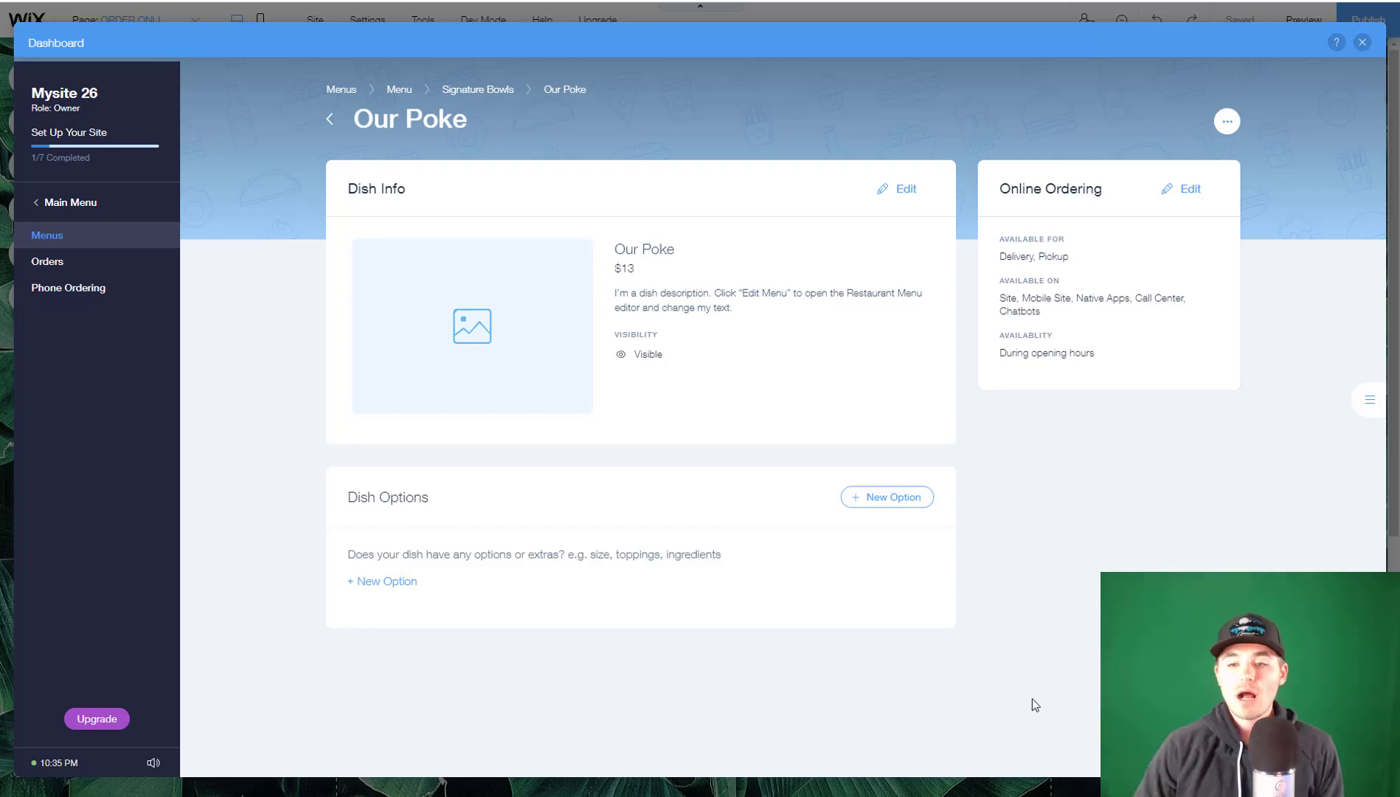
{"action": "left_click", "coordinate": [888, 496]}
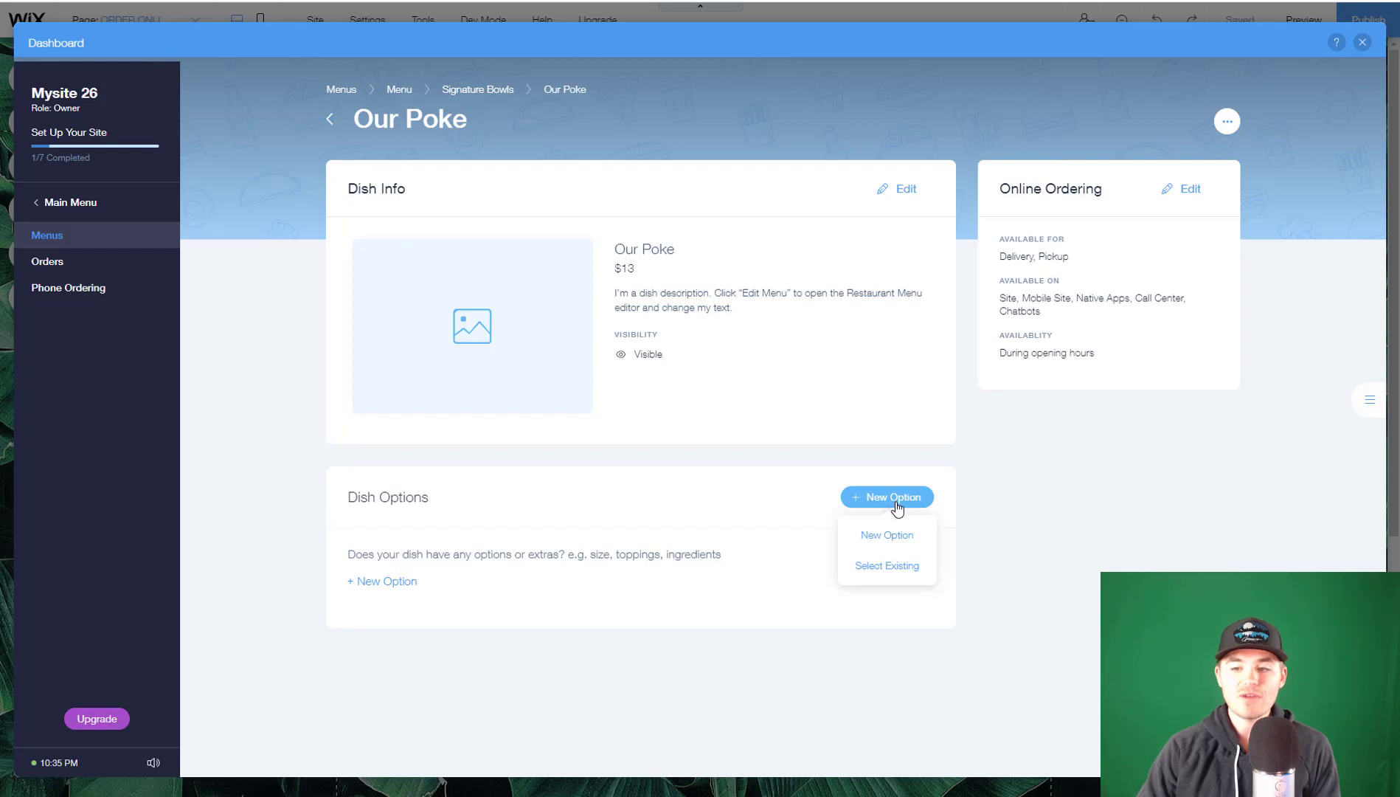
{"action": "left_click", "coordinate": [886, 533]}
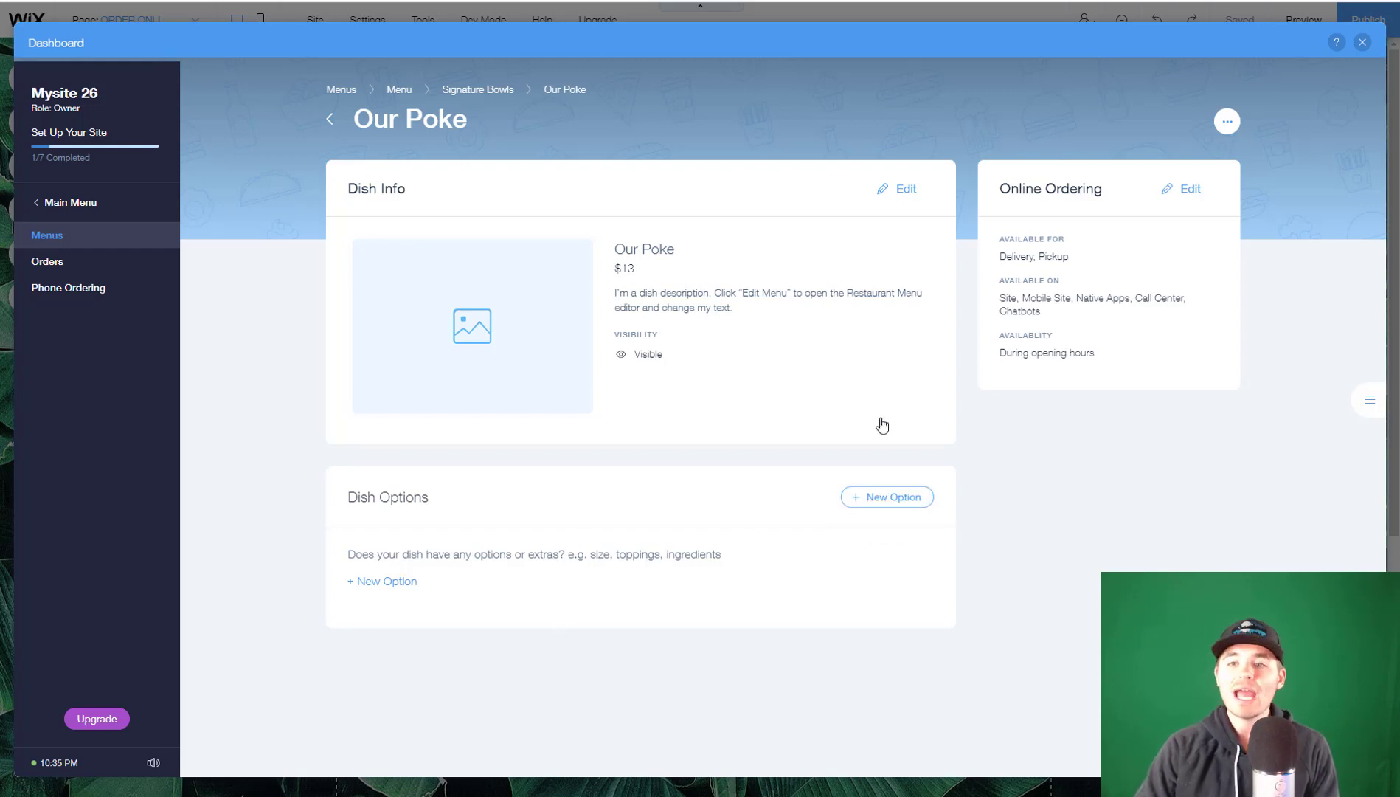
{"action": "left_click", "coordinate": [331, 119]}
{"action": "left_click", "coordinate": [331, 119]}
{"action": "left_click", "coordinate": [329, 121]}
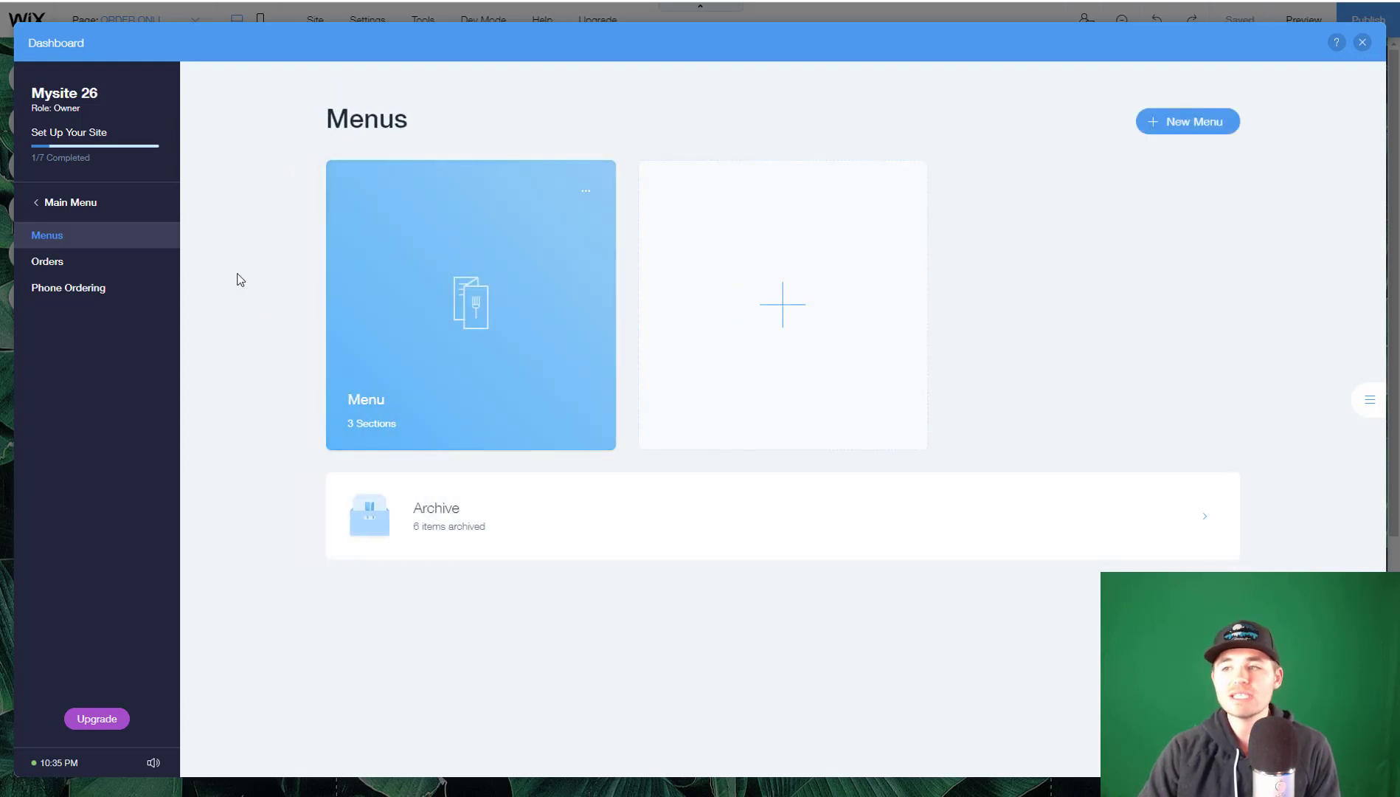
- Glance at Orders, then open Menu > Signature Bowls > Our Poke
{"action": "left_click", "coordinate": [89, 275]}
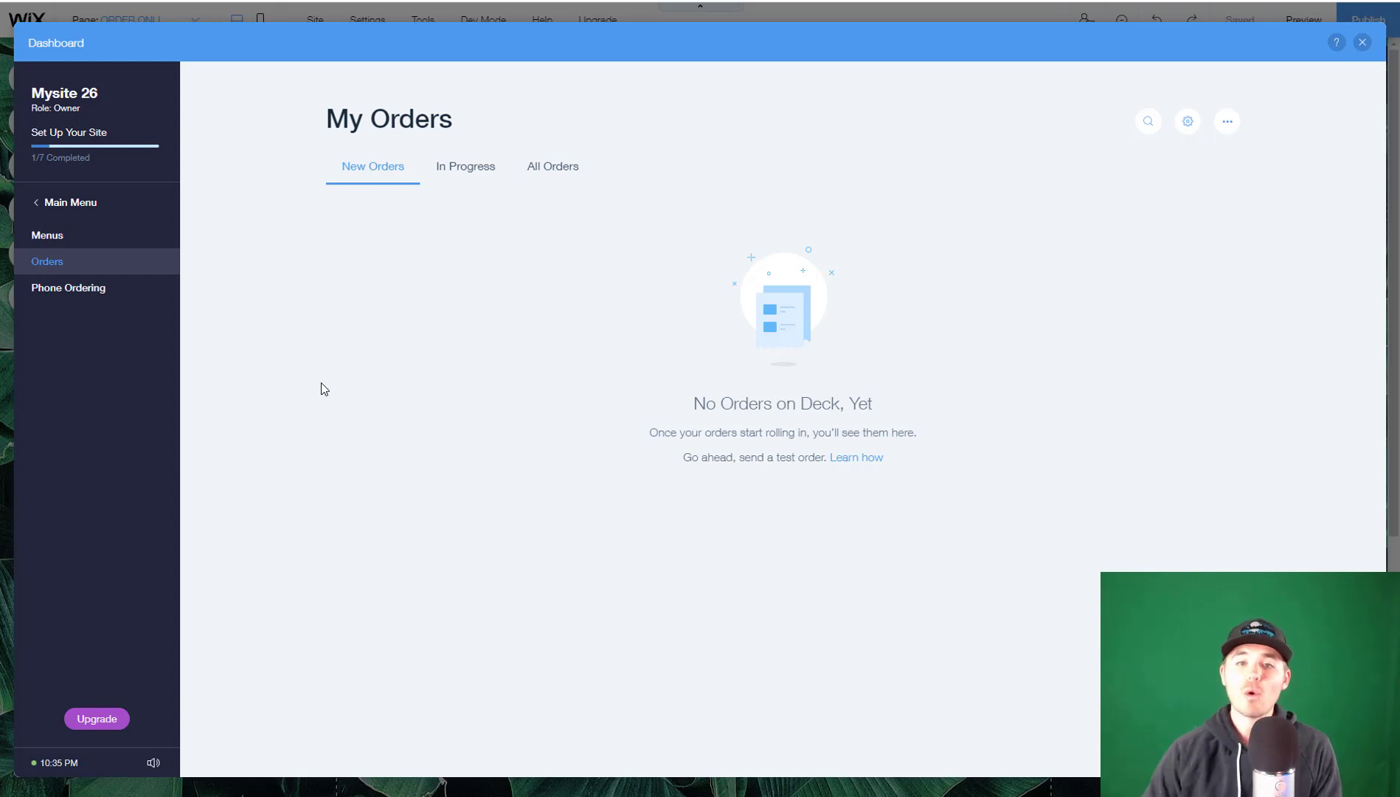
{"action": "left_click", "coordinate": [110, 238]}
{"action": "left_click", "coordinate": [421, 288]}
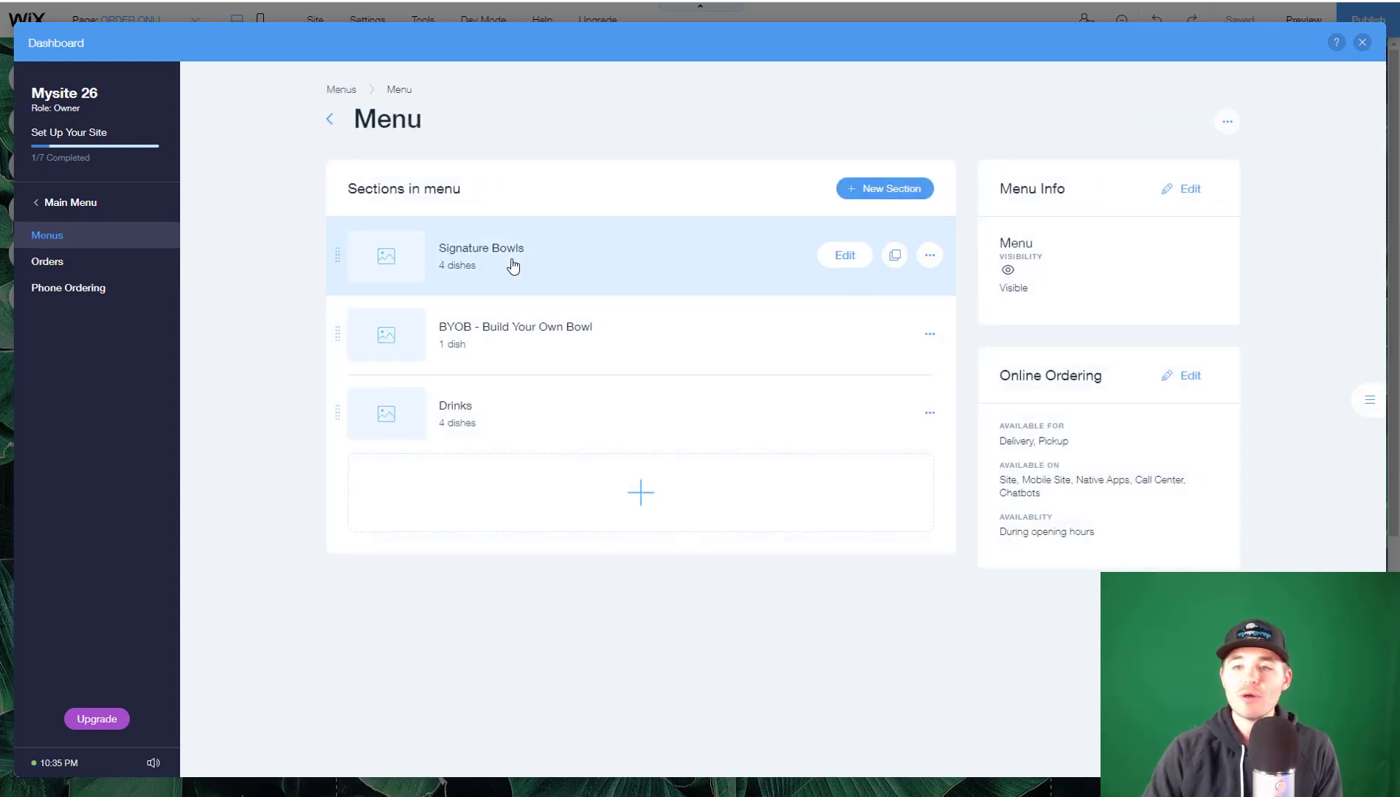
{"action": "left_click", "coordinate": [513, 266]}
{"action": "left_click", "coordinate": [441, 327]}
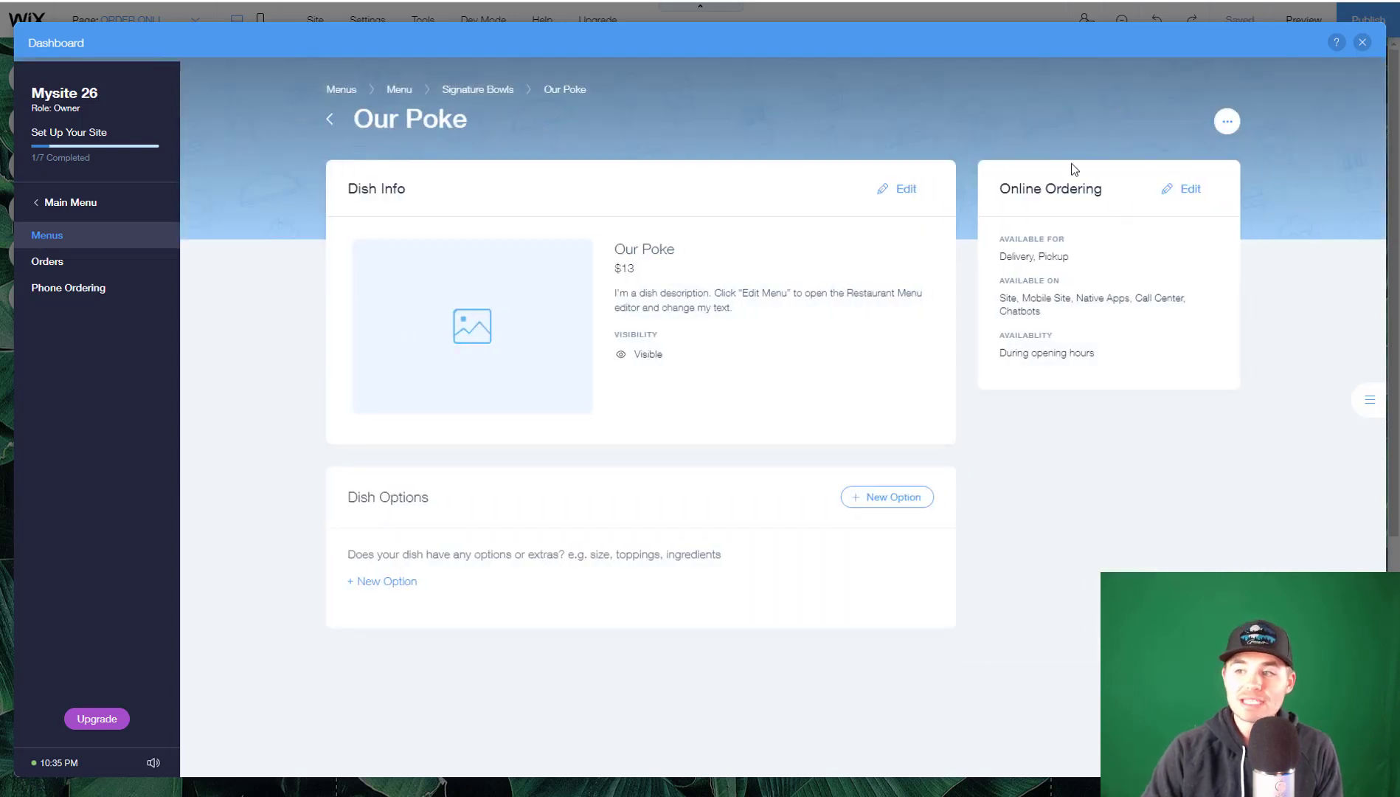
- Review Our Poke's online ordering availability unchanged and go back to the menu's sections
{"action": "left_click", "coordinate": [1186, 190]}
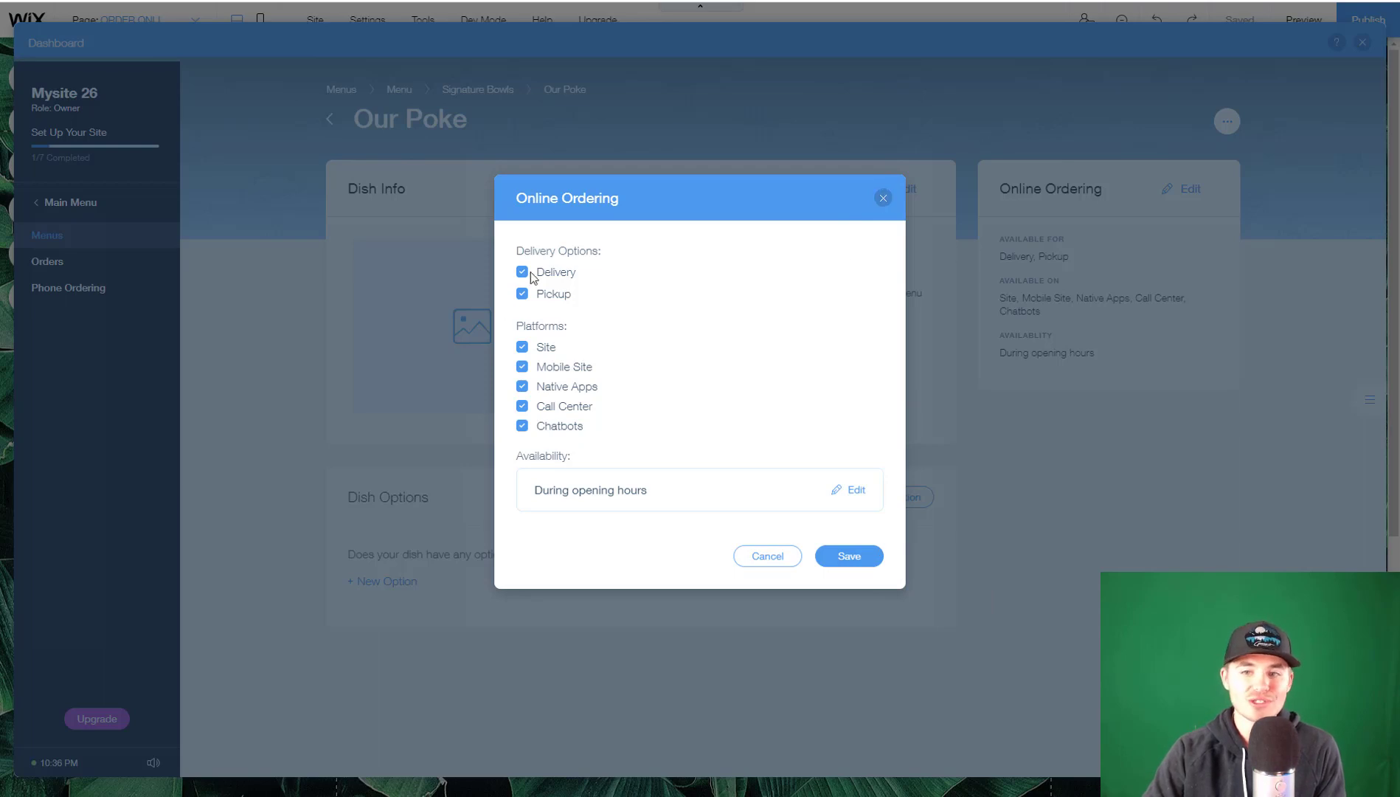
{"action": "left_click", "coordinate": [882, 199]}
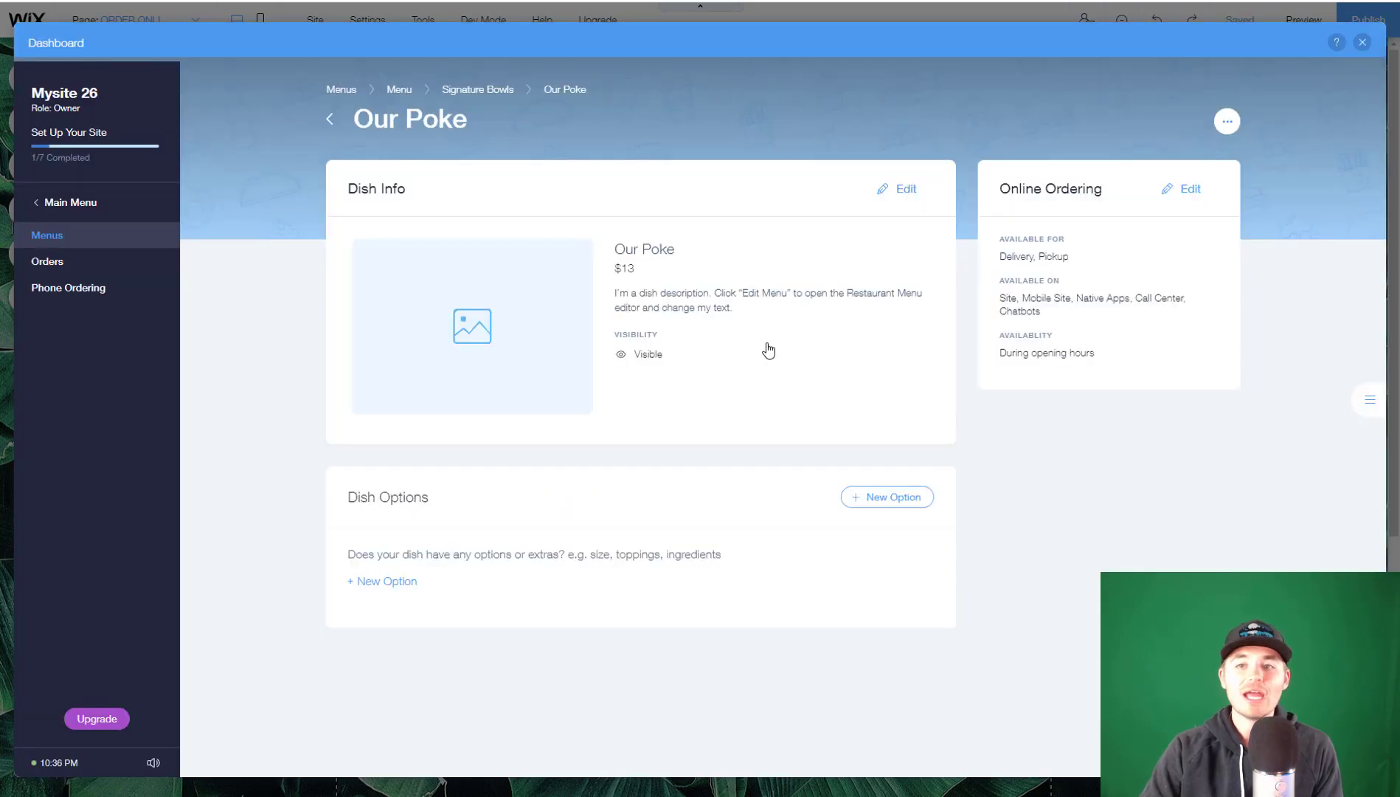
{"action": "left_click", "coordinate": [330, 121]}
{"action": "left_click", "coordinate": [331, 121]}
- Check the empty My Orders page under the New, In Progress and All filters and order search
{"action": "left_click", "coordinate": [331, 120]}
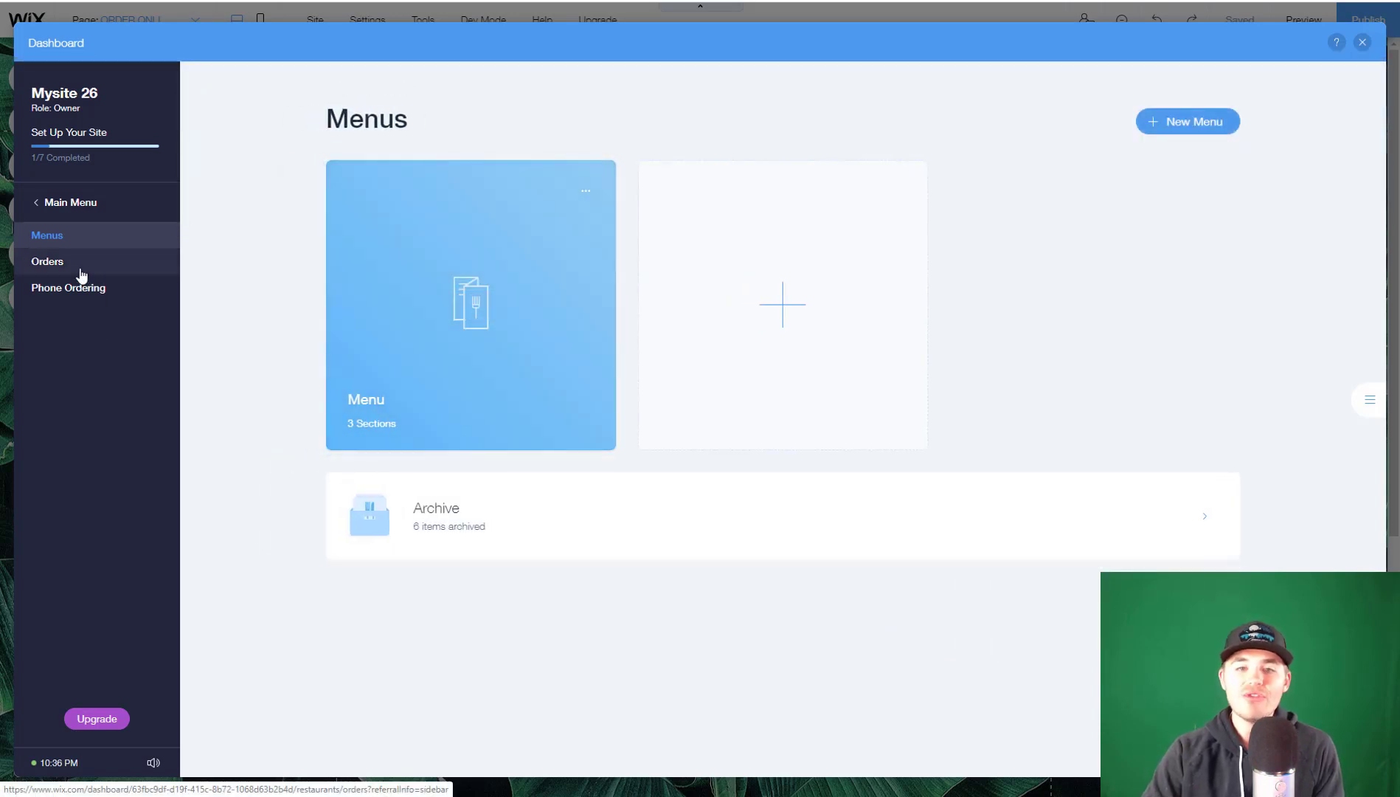
{"action": "left_click", "coordinate": [83, 270]}
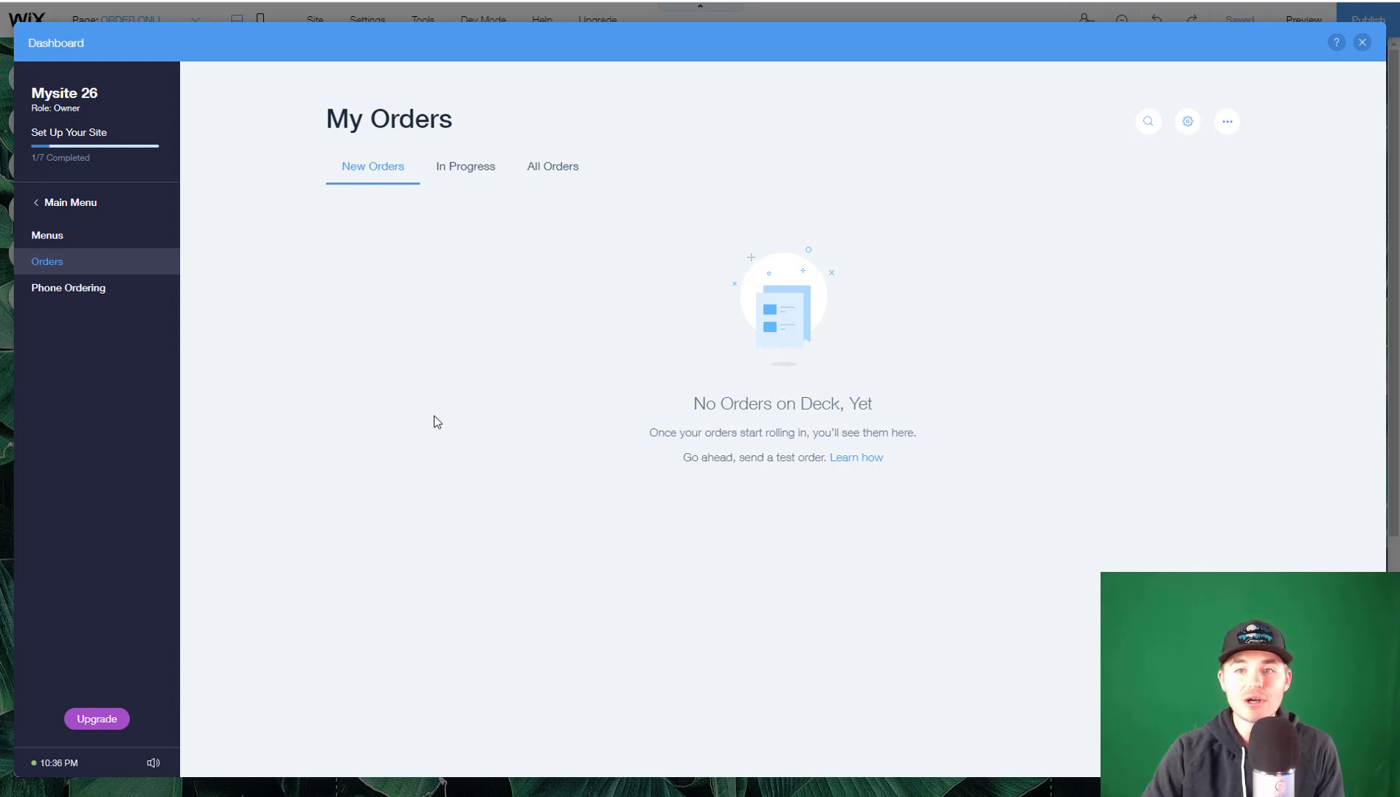
{"action": "left_click", "coordinate": [472, 170]}
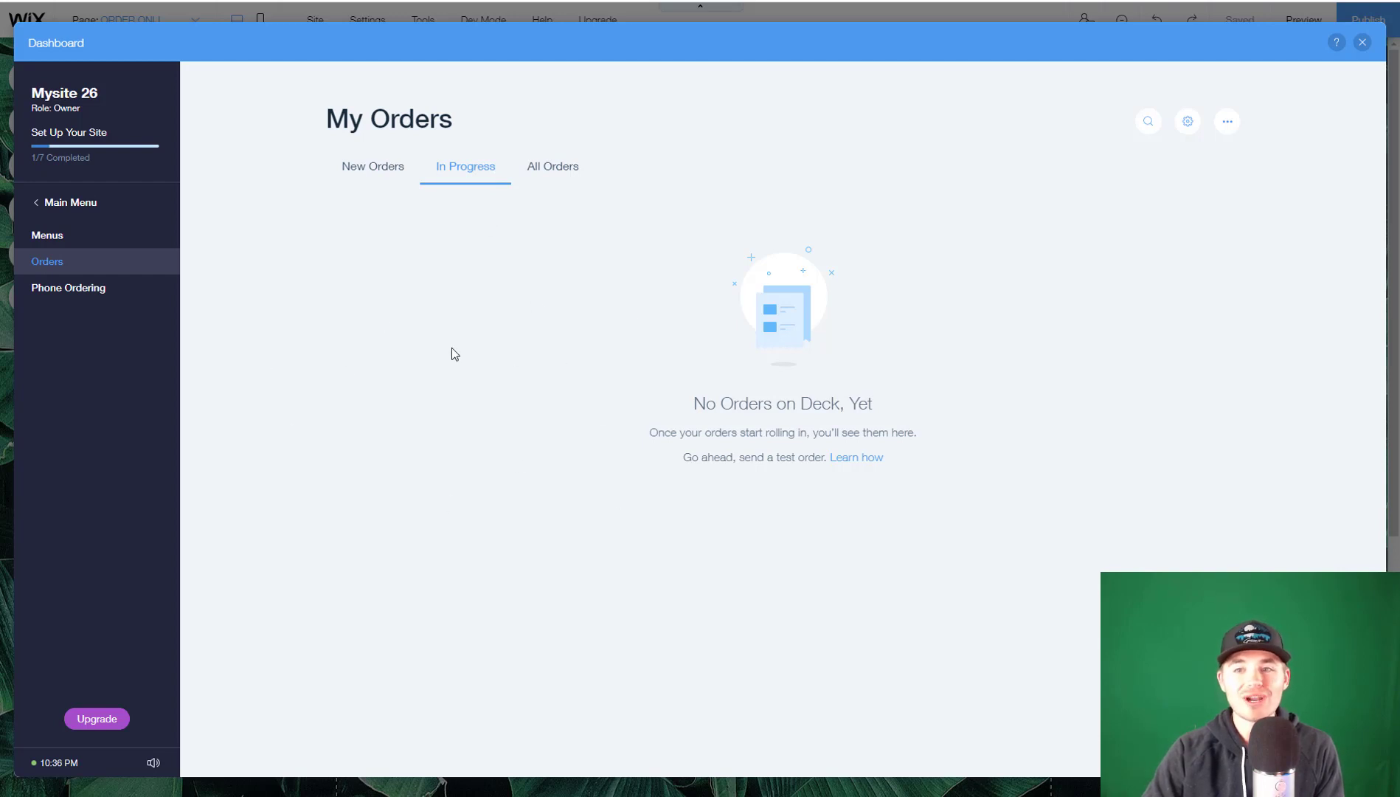
{"action": "left_click", "coordinate": [570, 169]}
{"action": "left_click", "coordinate": [399, 170]}
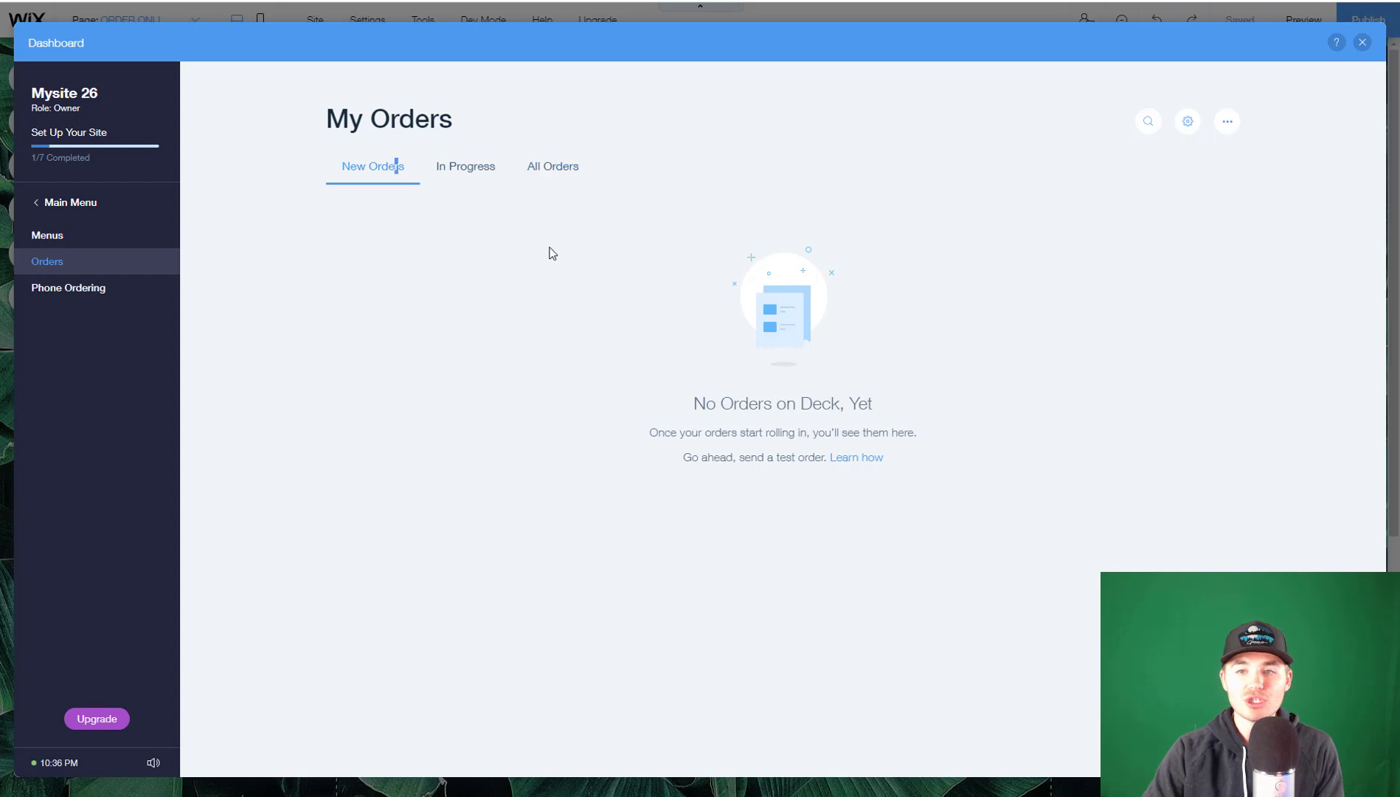
{"action": "left_click", "coordinate": [1146, 126]}
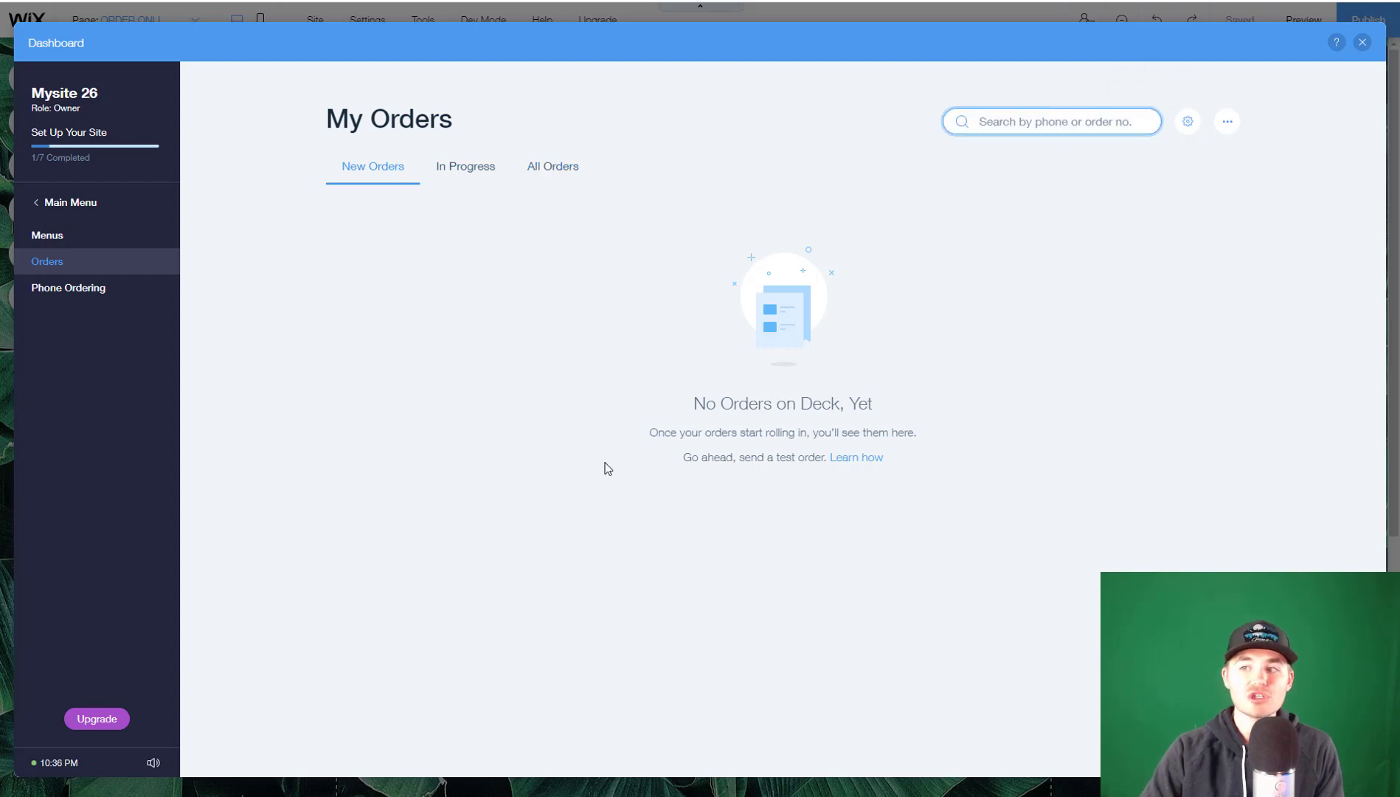
{"action": "left_click", "coordinate": [453, 352]}
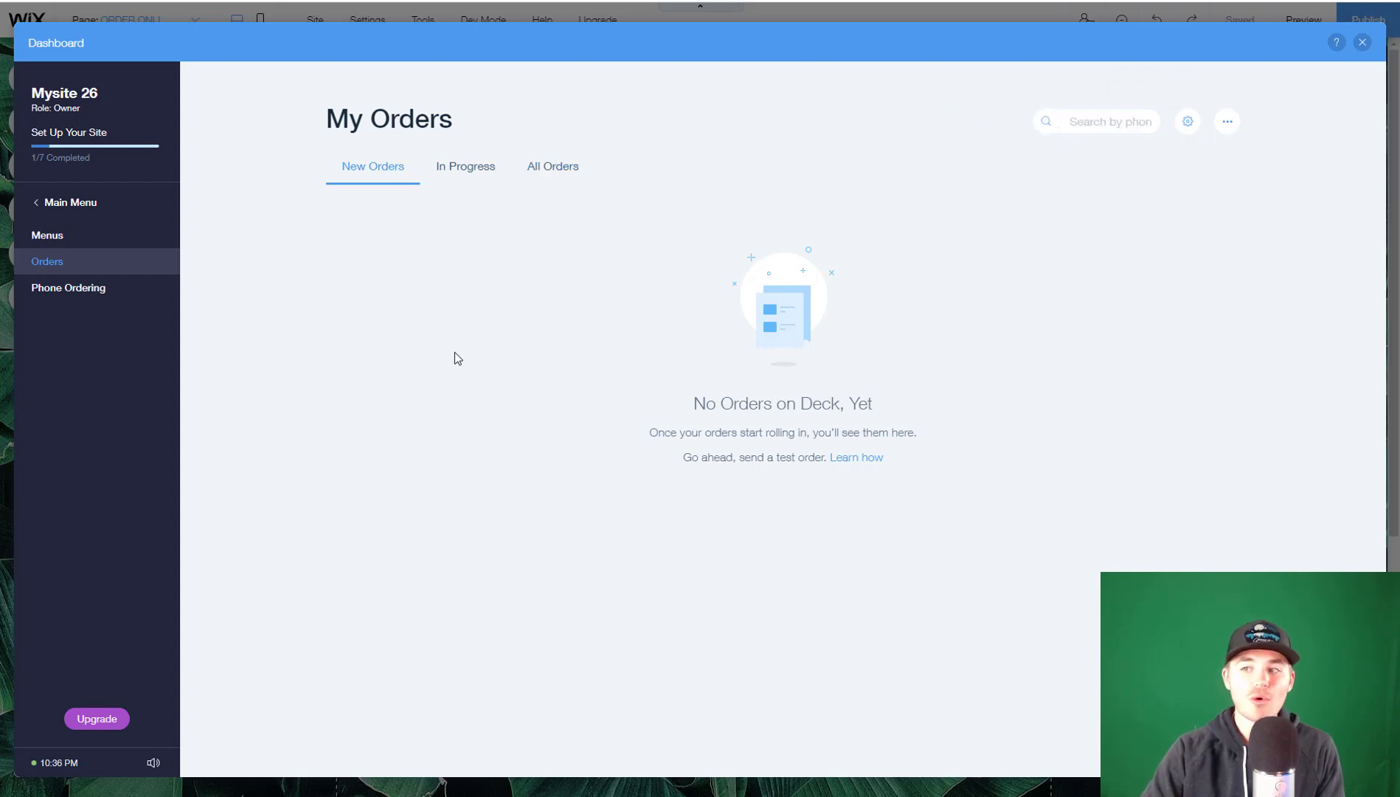
{"action": "left_click", "coordinate": [1189, 123]}
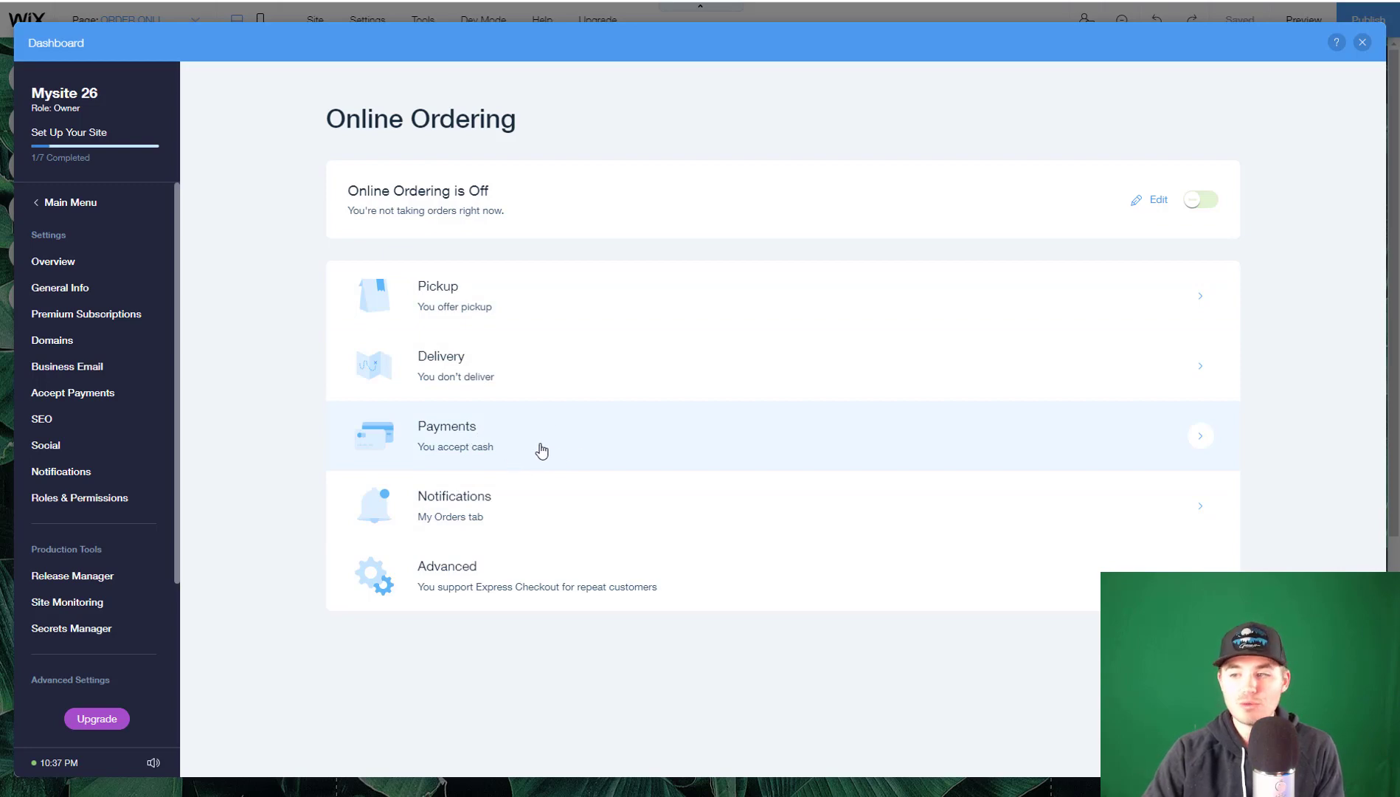
- In Payments, start enabling online card payments through the Stripe gateway
{"action": "left_click", "coordinate": [562, 450]}
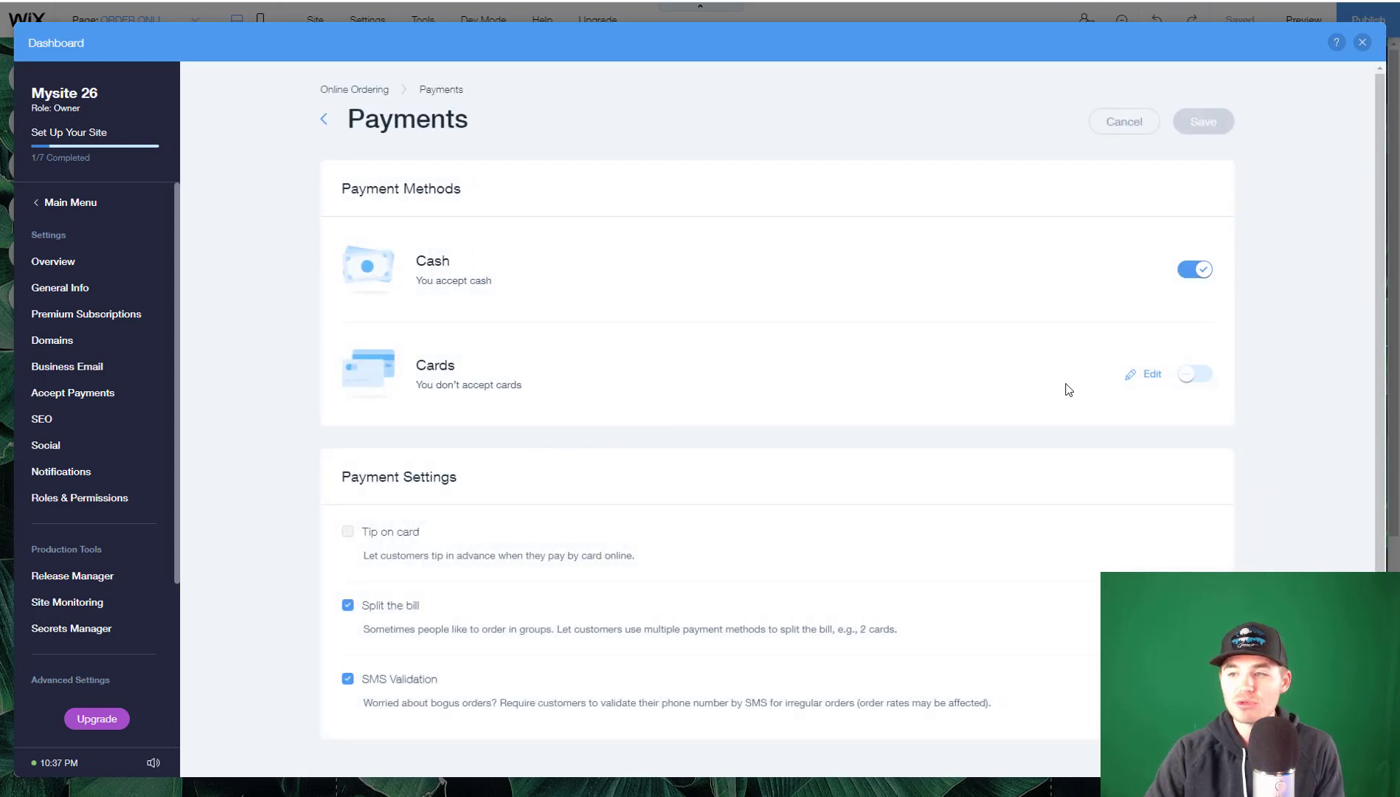
{"action": "left_click", "coordinate": [1192, 376]}
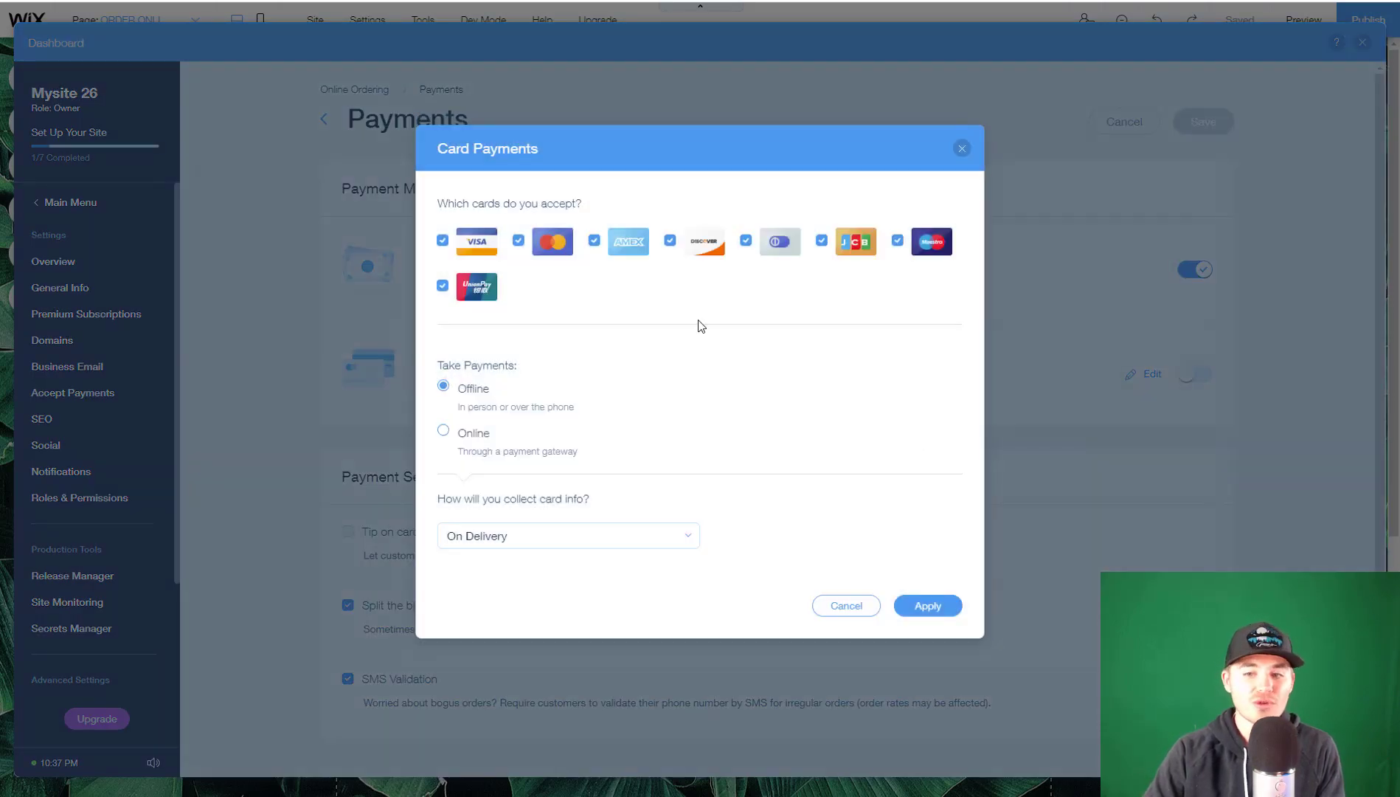
{"action": "left_click", "coordinate": [442, 431]}
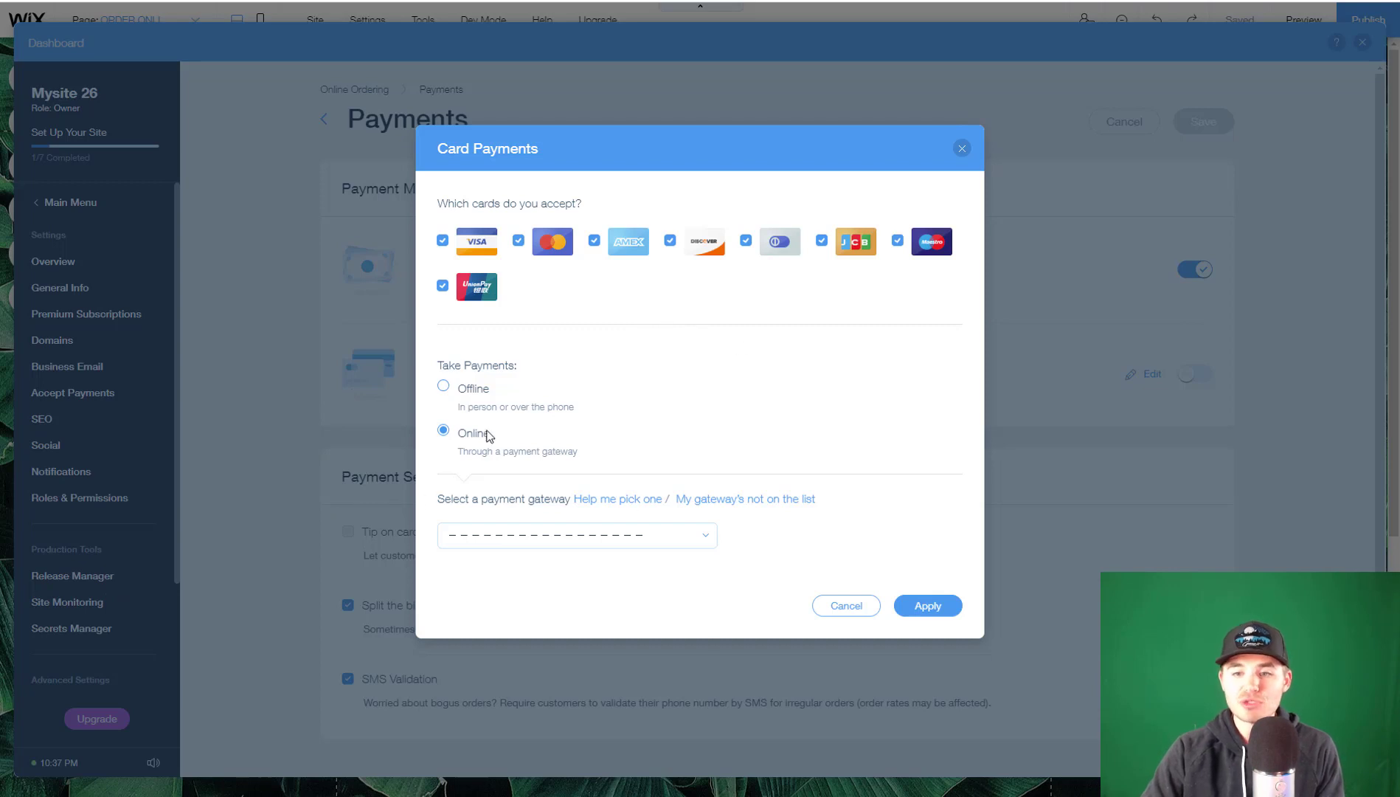
{"action": "left_click", "coordinate": [537, 536]}
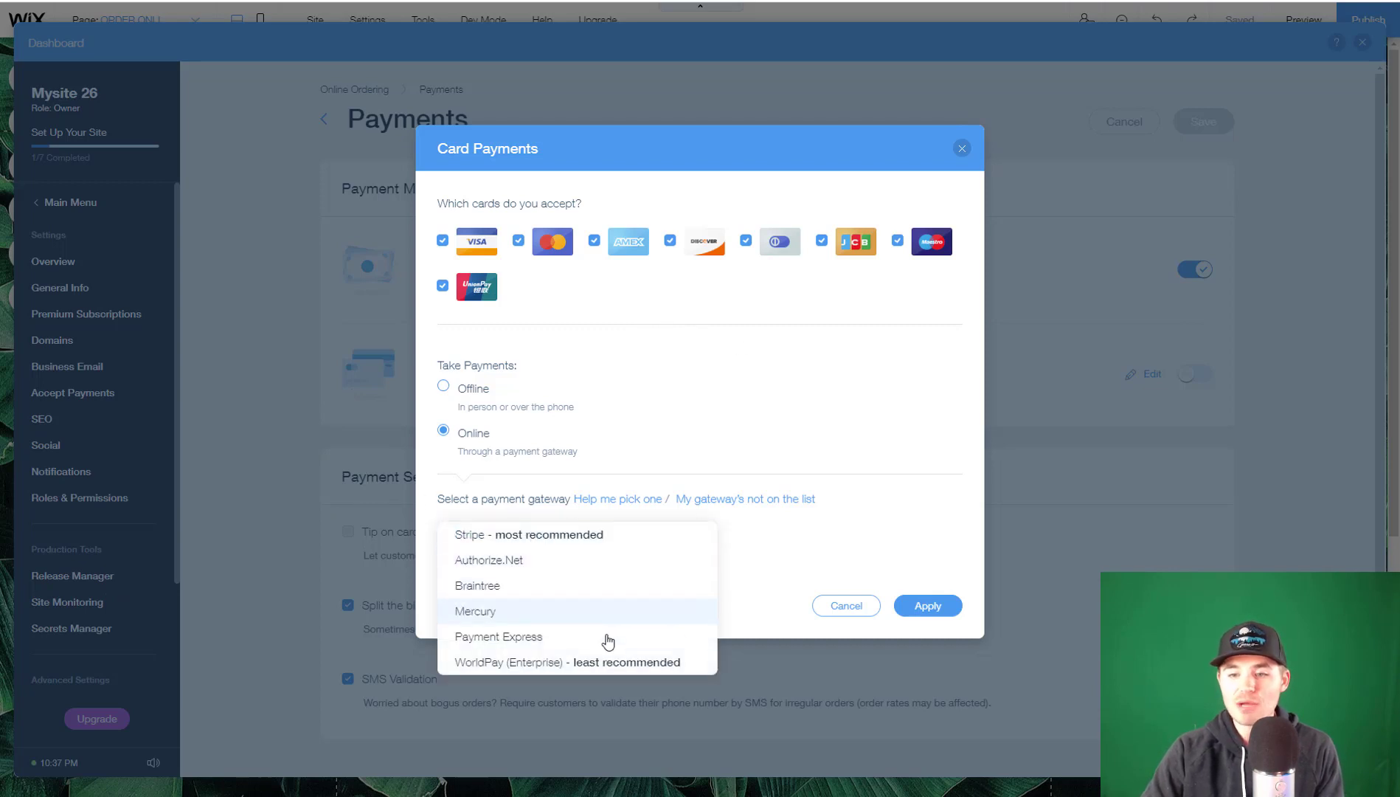
{"action": "left_click", "coordinate": [557, 535]}
{"action": "left_click", "coordinate": [697, 509]}
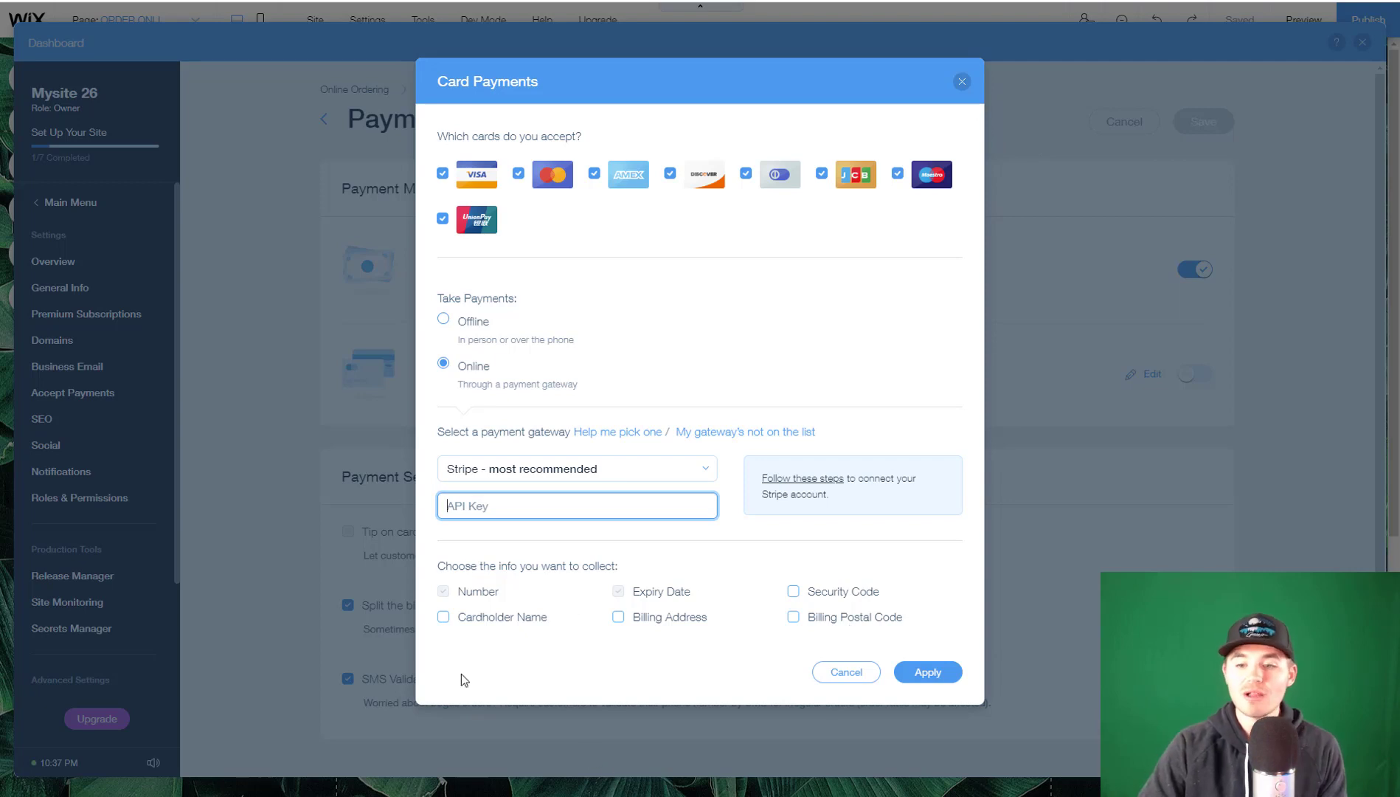
- Tick cardholder name, billing address, security code and postal code, then close without saving
{"action": "left_click", "coordinate": [459, 613]}
{"action": "left_click", "coordinate": [616, 619]}
{"action": "left_click", "coordinate": [793, 590]}
{"action": "left_click", "coordinate": [794, 615]}
{"action": "left_click", "coordinate": [915, 673]}
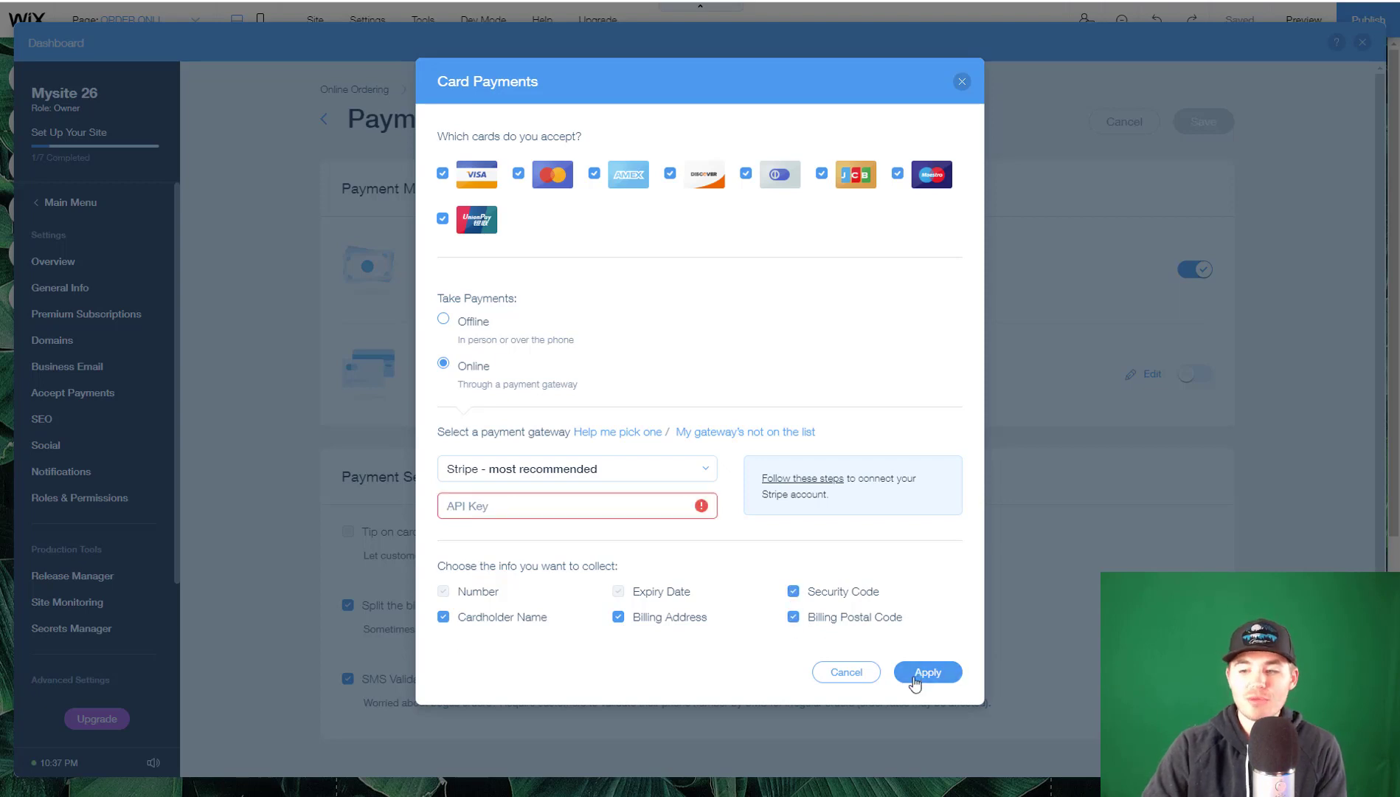
{"action": "left_click", "coordinate": [962, 82]}
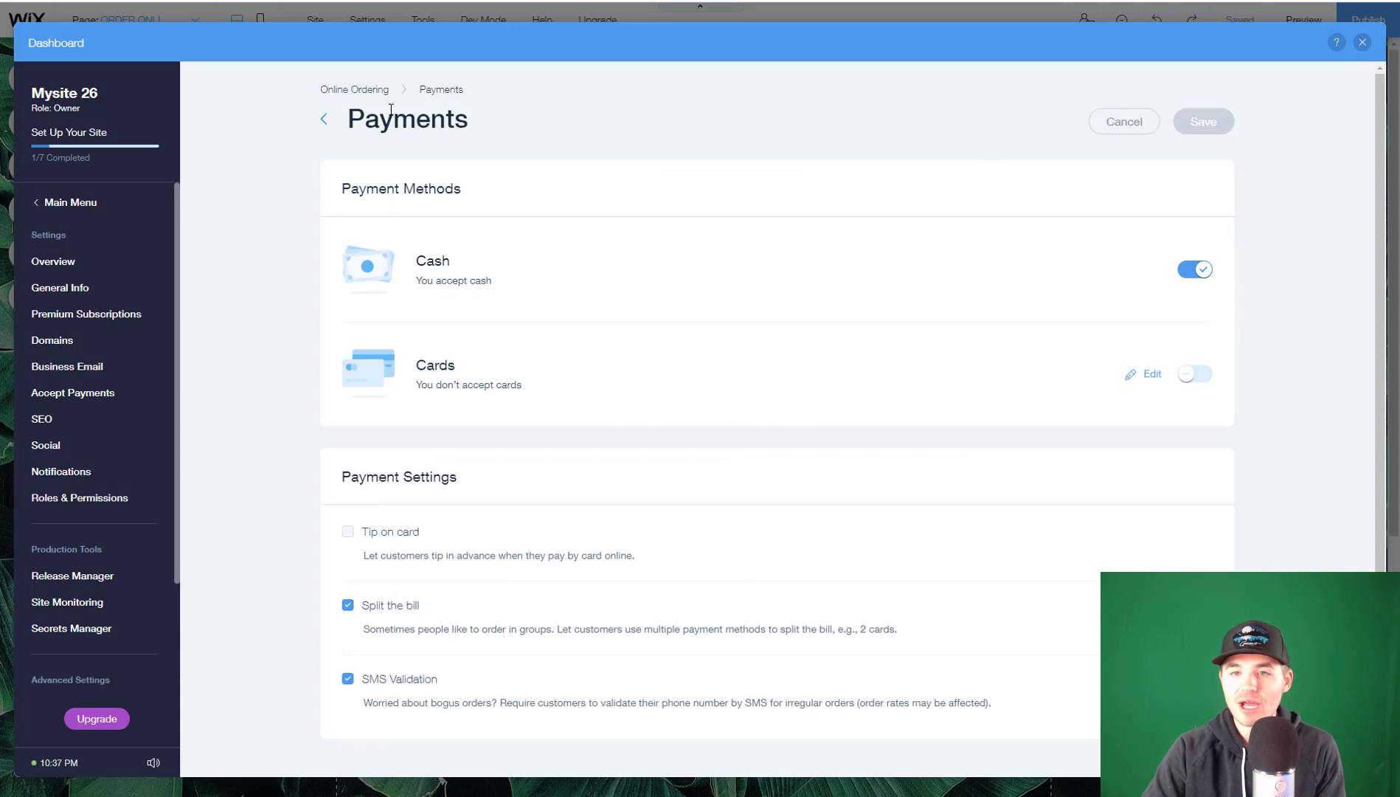
{"action": "left_click", "coordinate": [324, 119]}
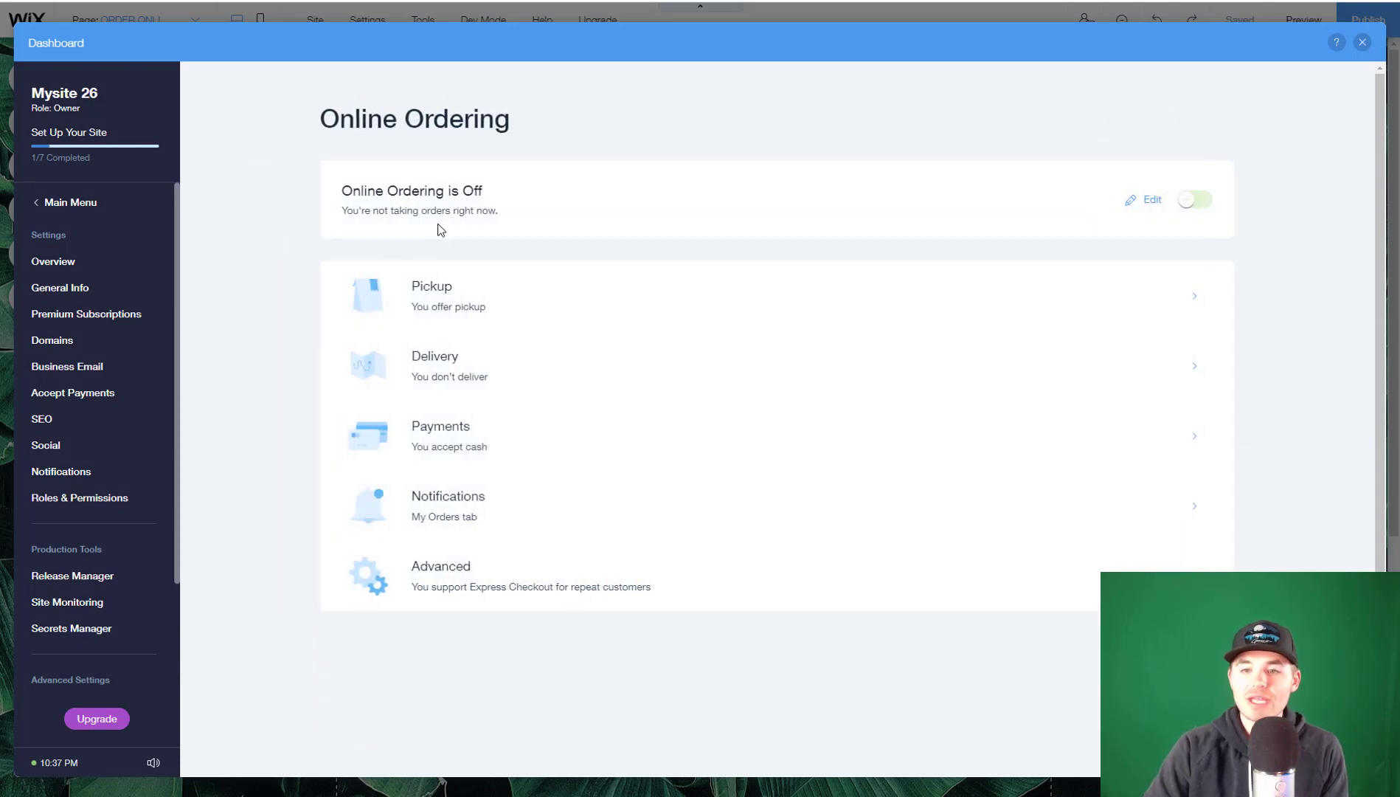
{"action": "left_click", "coordinate": [574, 590]}
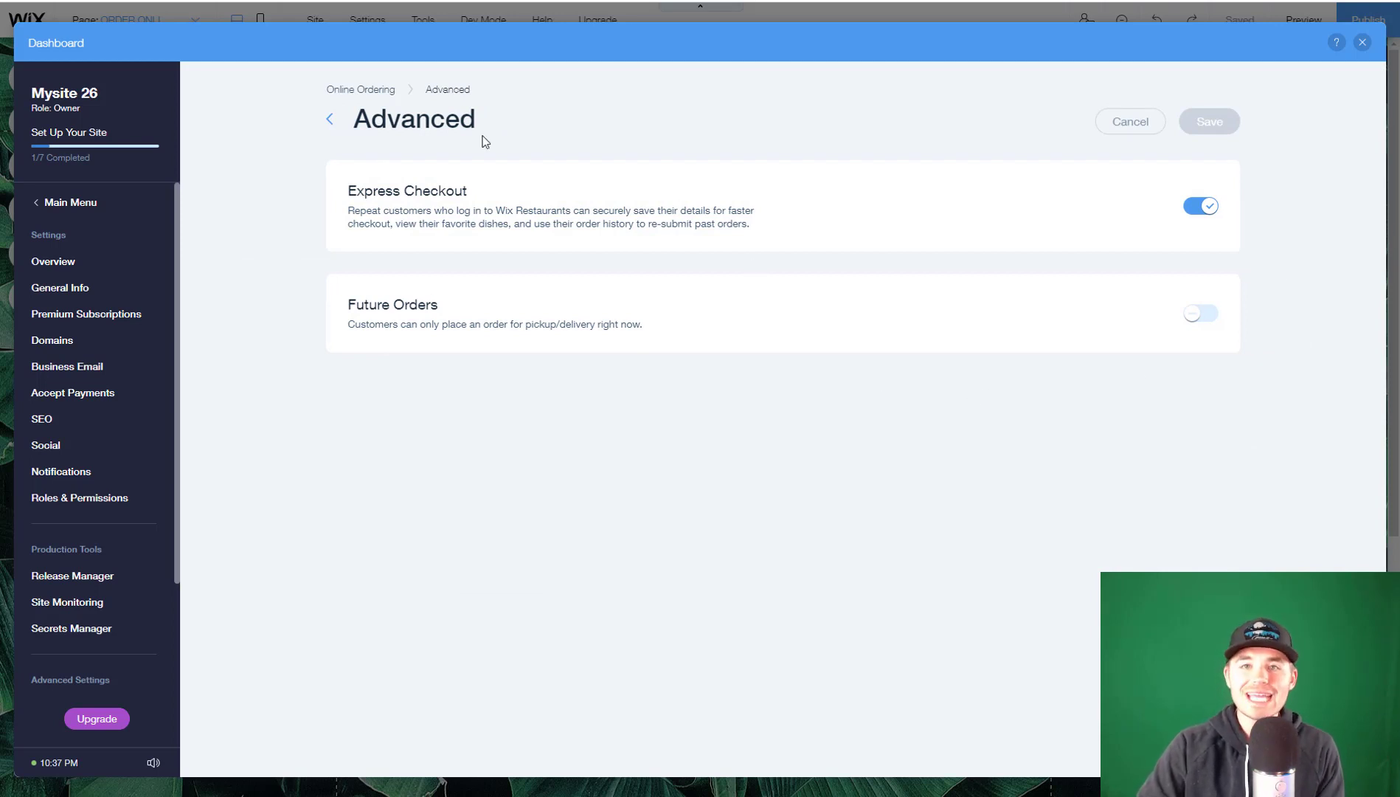
{"action": "left_click", "coordinate": [329, 122]}
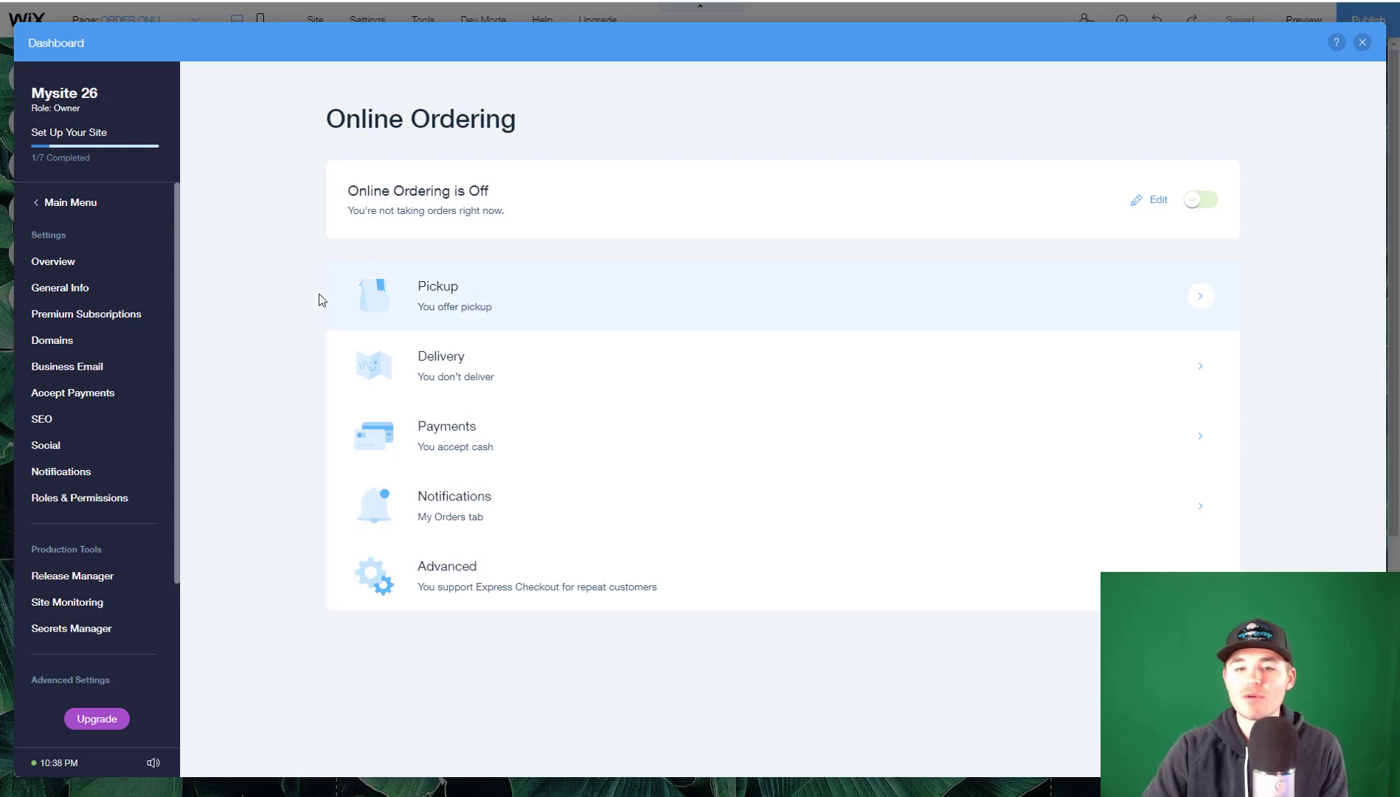
- Review General Info settings (contact details, Open 24/7 hours, US regional settings), then close the setup-progress popup
{"action": "left_click", "coordinate": [81, 203]}
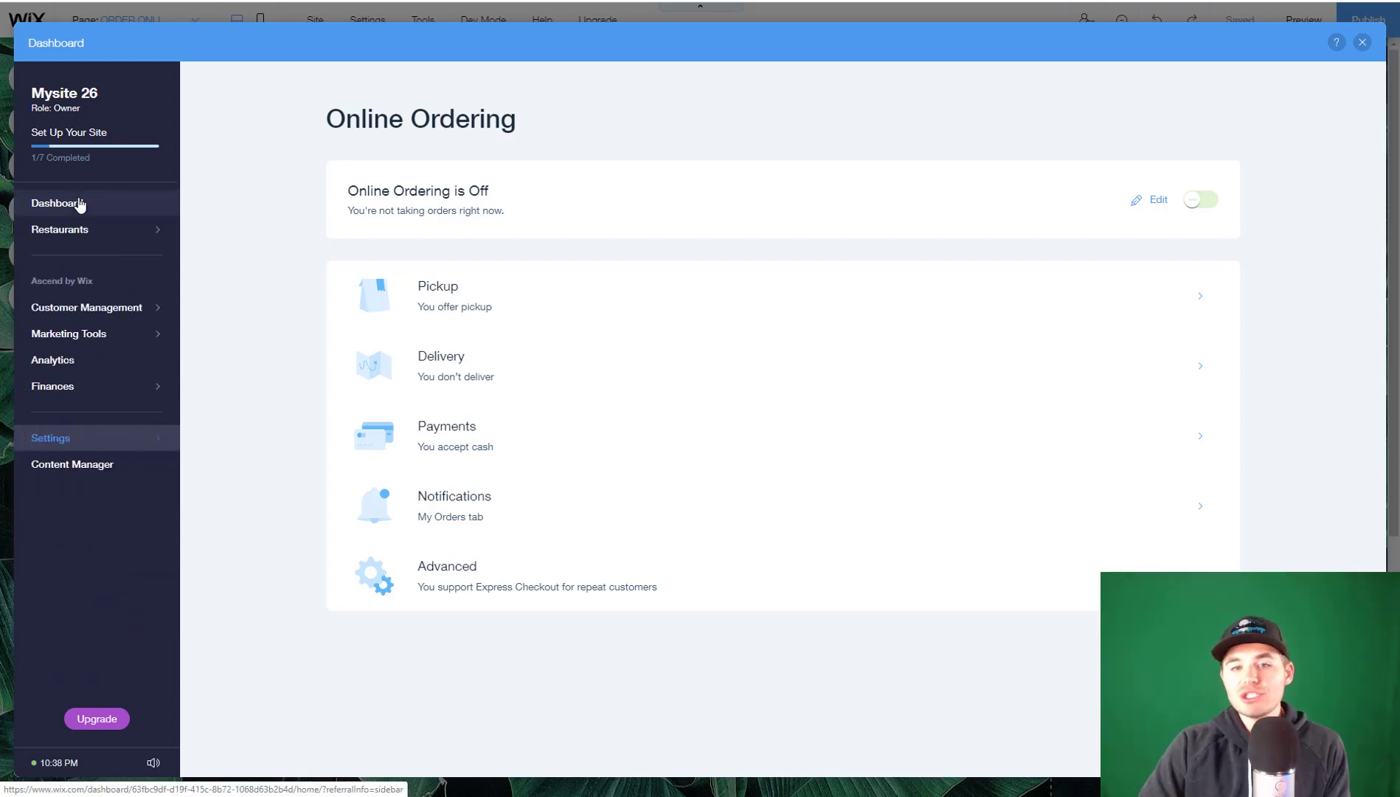
{"action": "left_click", "coordinate": [99, 443]}
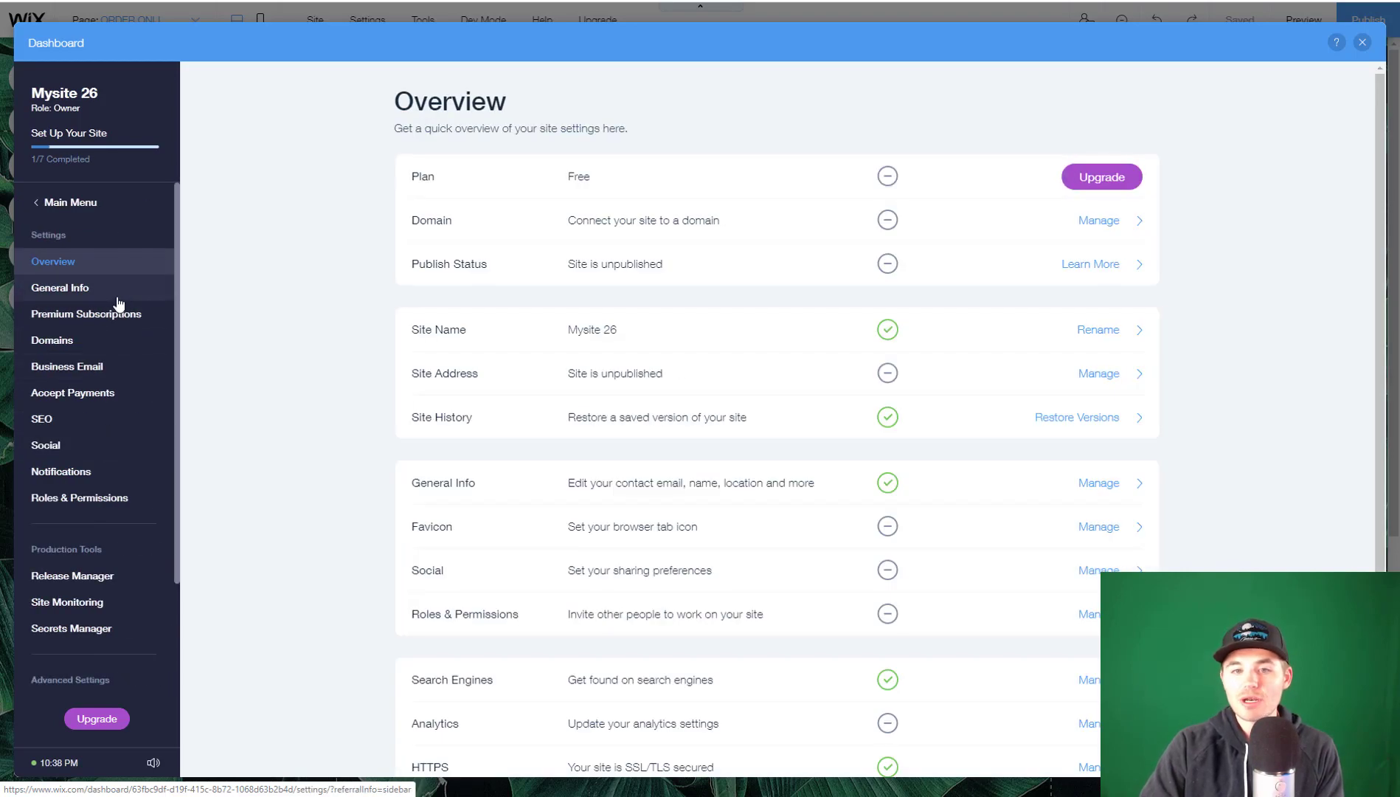
{"action": "left_click", "coordinate": [118, 295]}
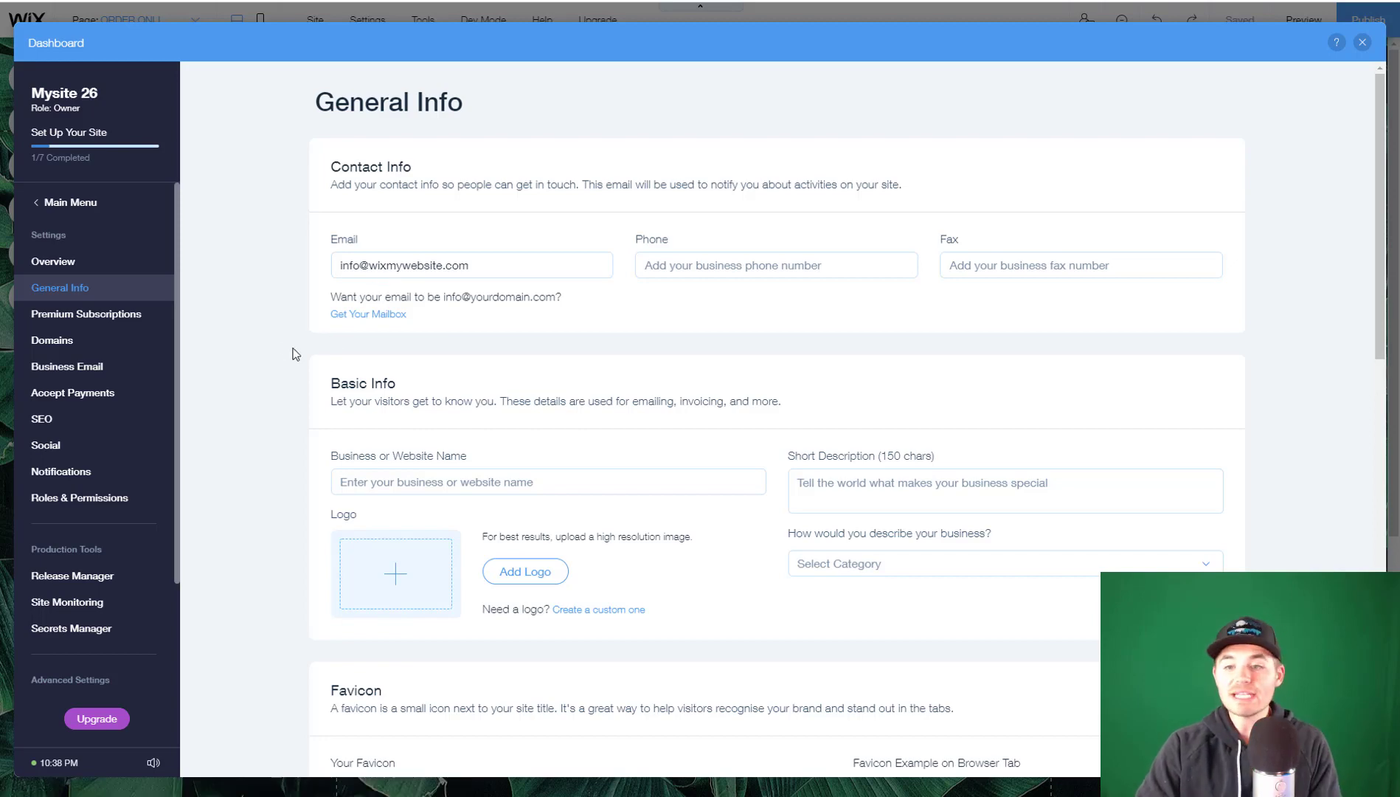
{"action": "scroll", "coordinate": [470, 453], "scroll_direction": "down", "scroll_amount": 7}
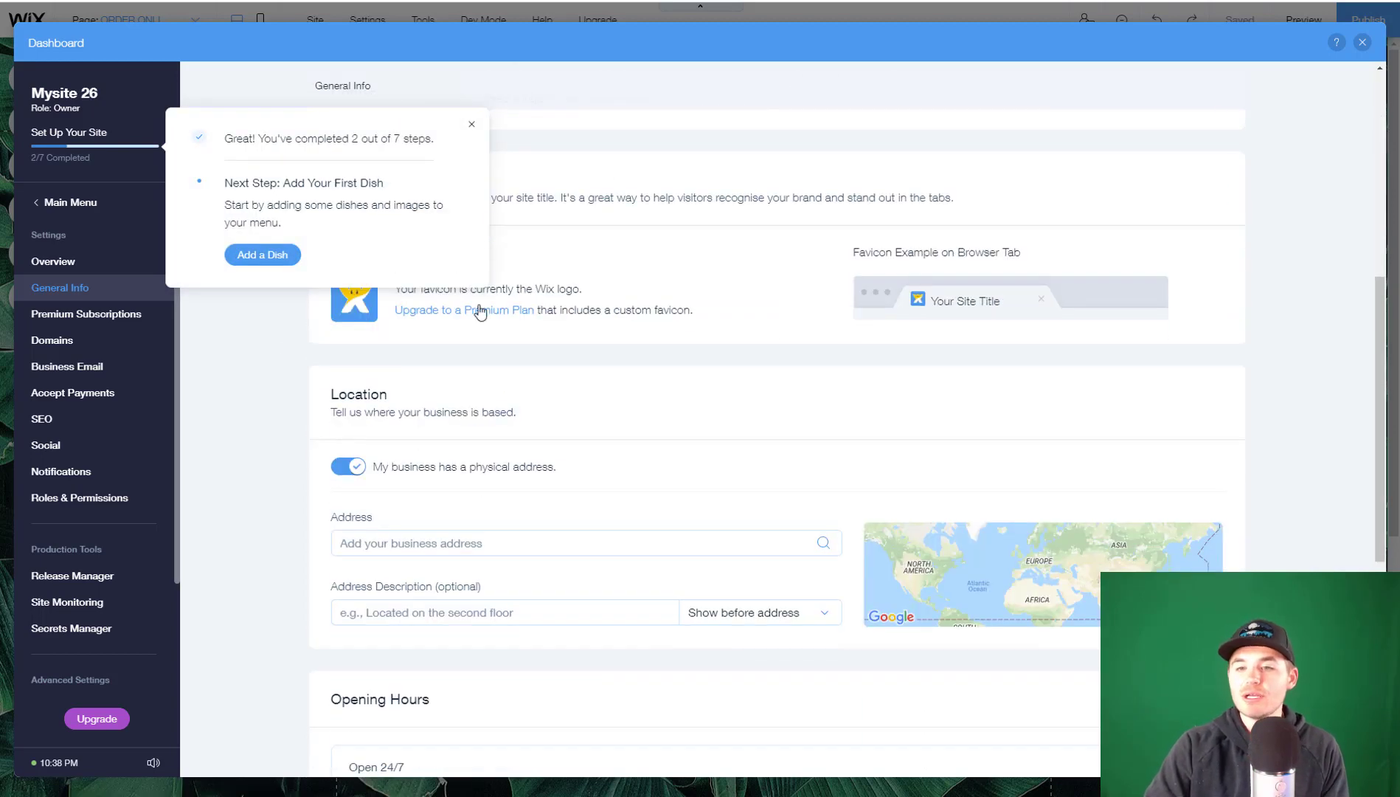
{"action": "scroll", "coordinate": [538, 460], "scroll_direction": "down", "scroll_amount": 4}
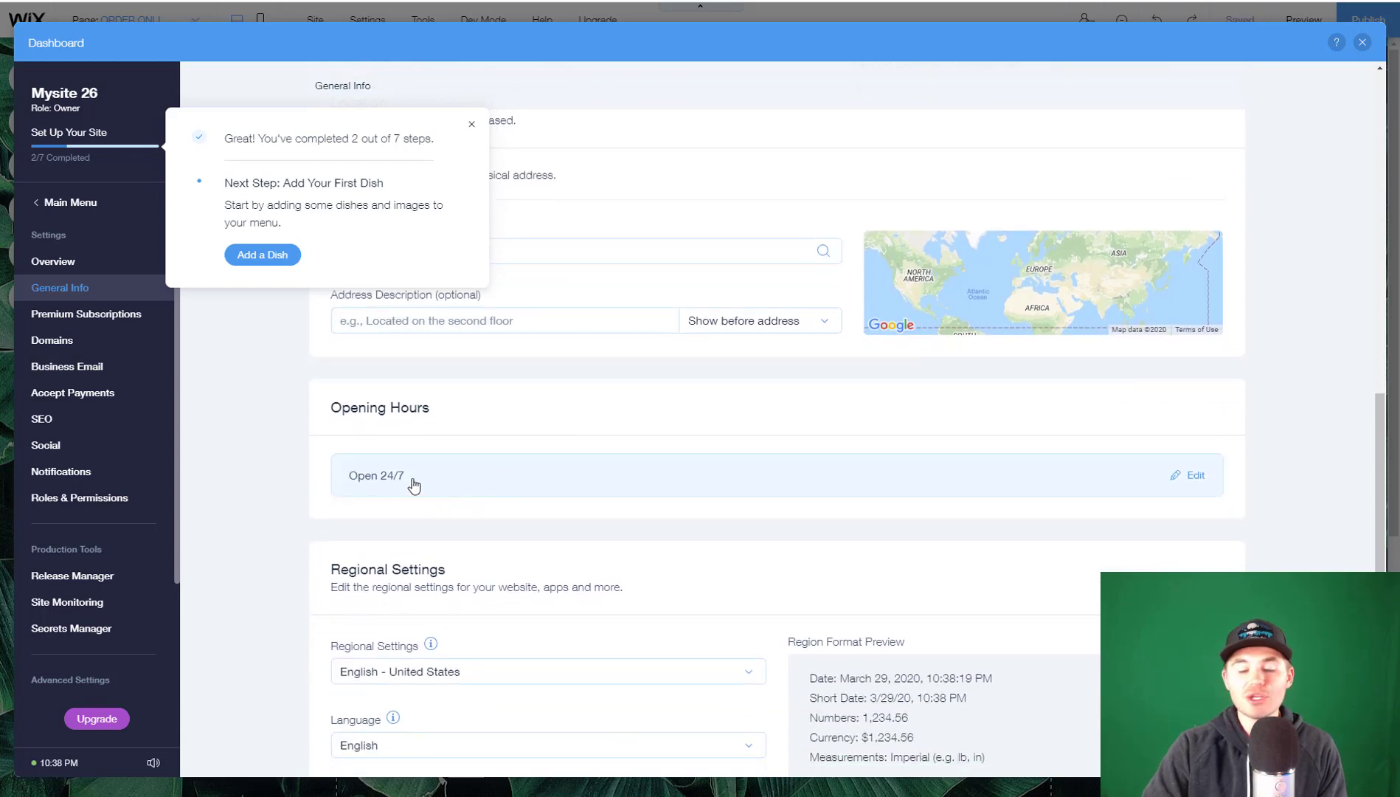
{"action": "scroll", "coordinate": [454, 464], "scroll_direction": "down", "scroll_amount": 3}
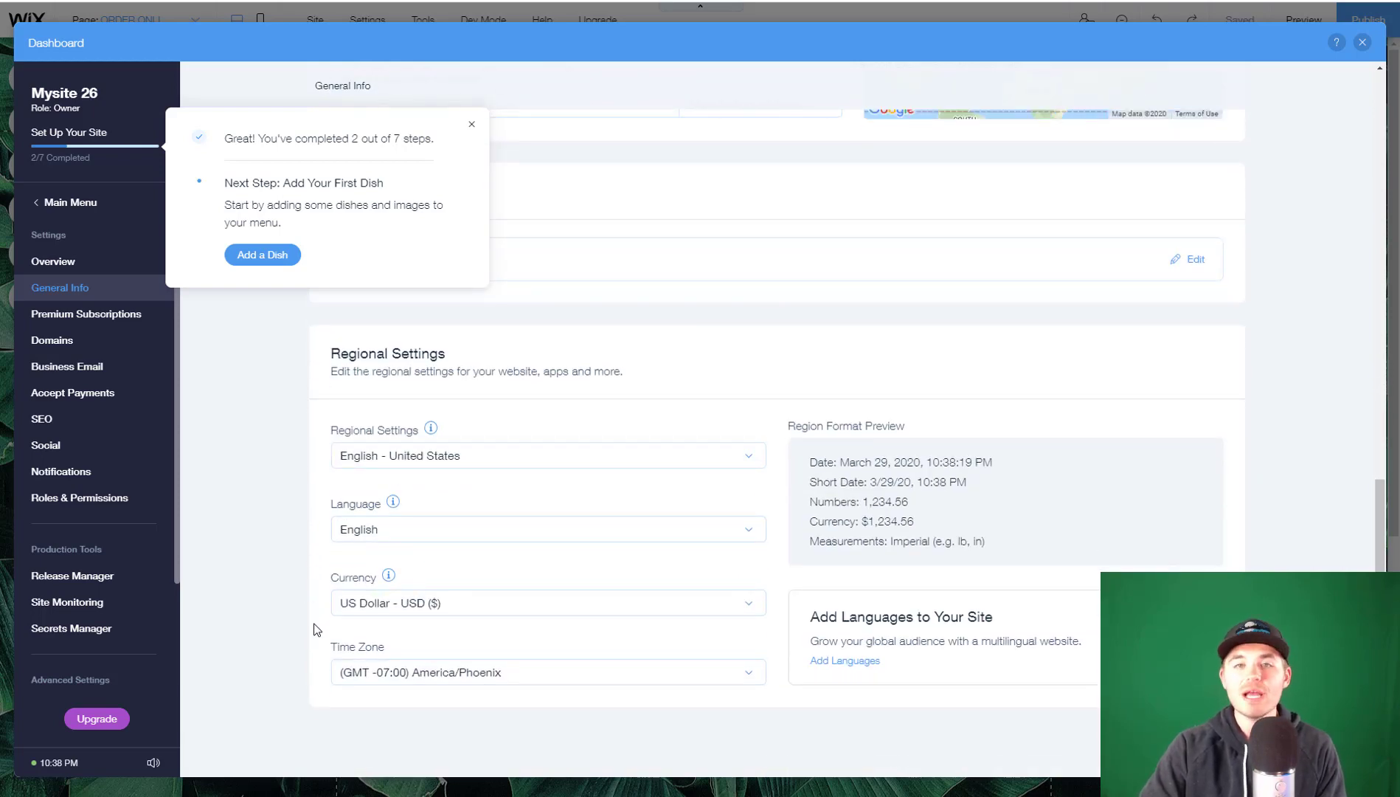
{"action": "scroll", "coordinate": [347, 616], "scroll_direction": "up", "scroll_amount": 7}
{"action": "scroll", "coordinate": [379, 622], "scroll_direction": "up", "scroll_amount": 8}
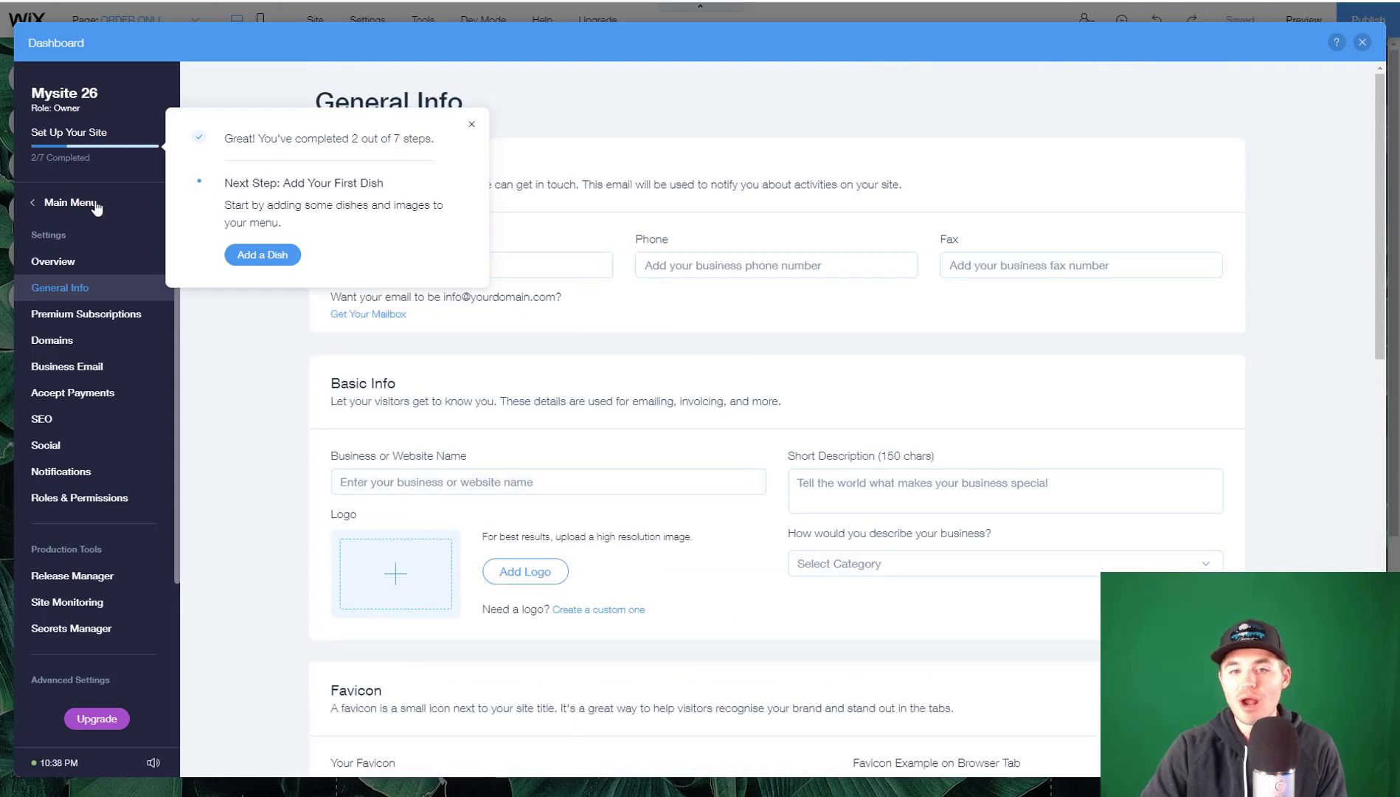
{"action": "left_click", "coordinate": [94, 203]}
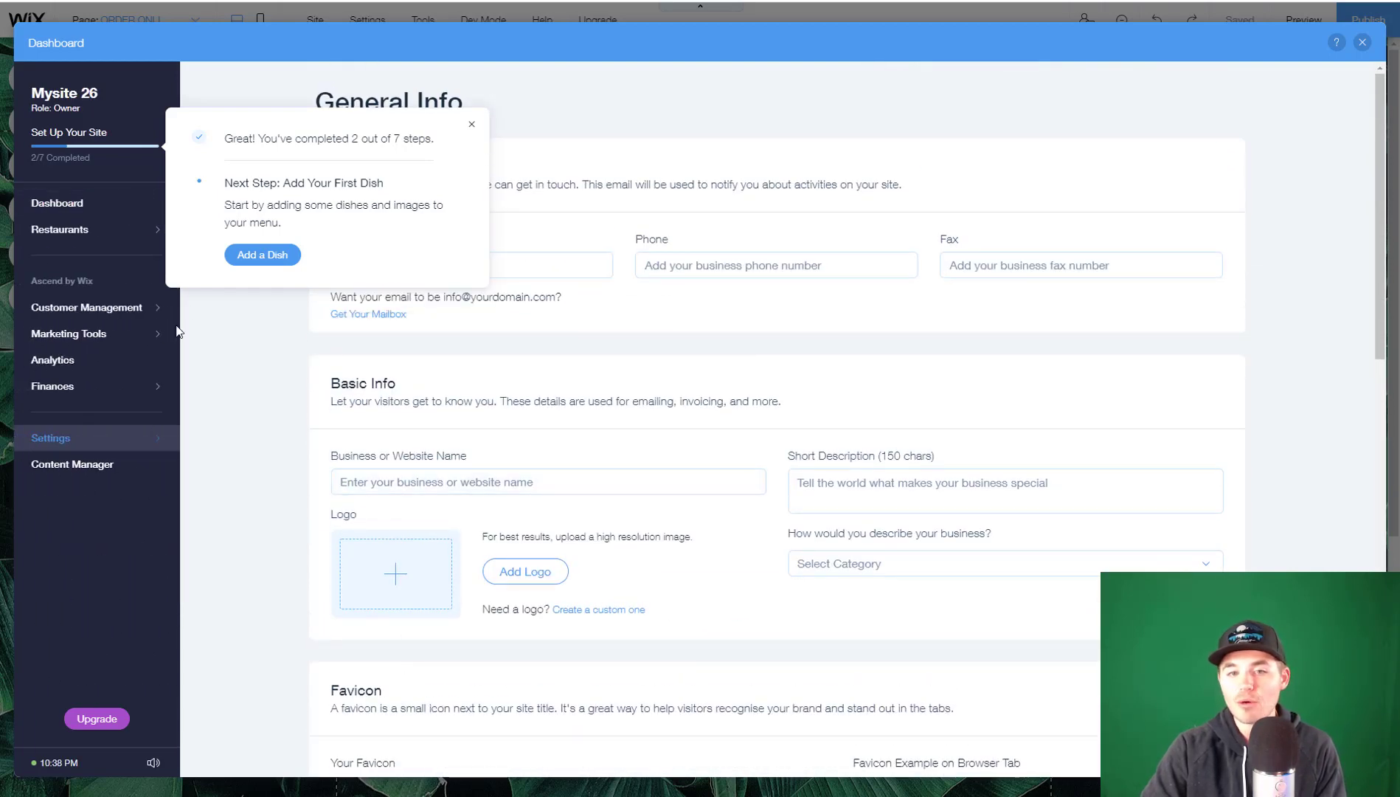
{"action": "left_click", "coordinate": [472, 124]}
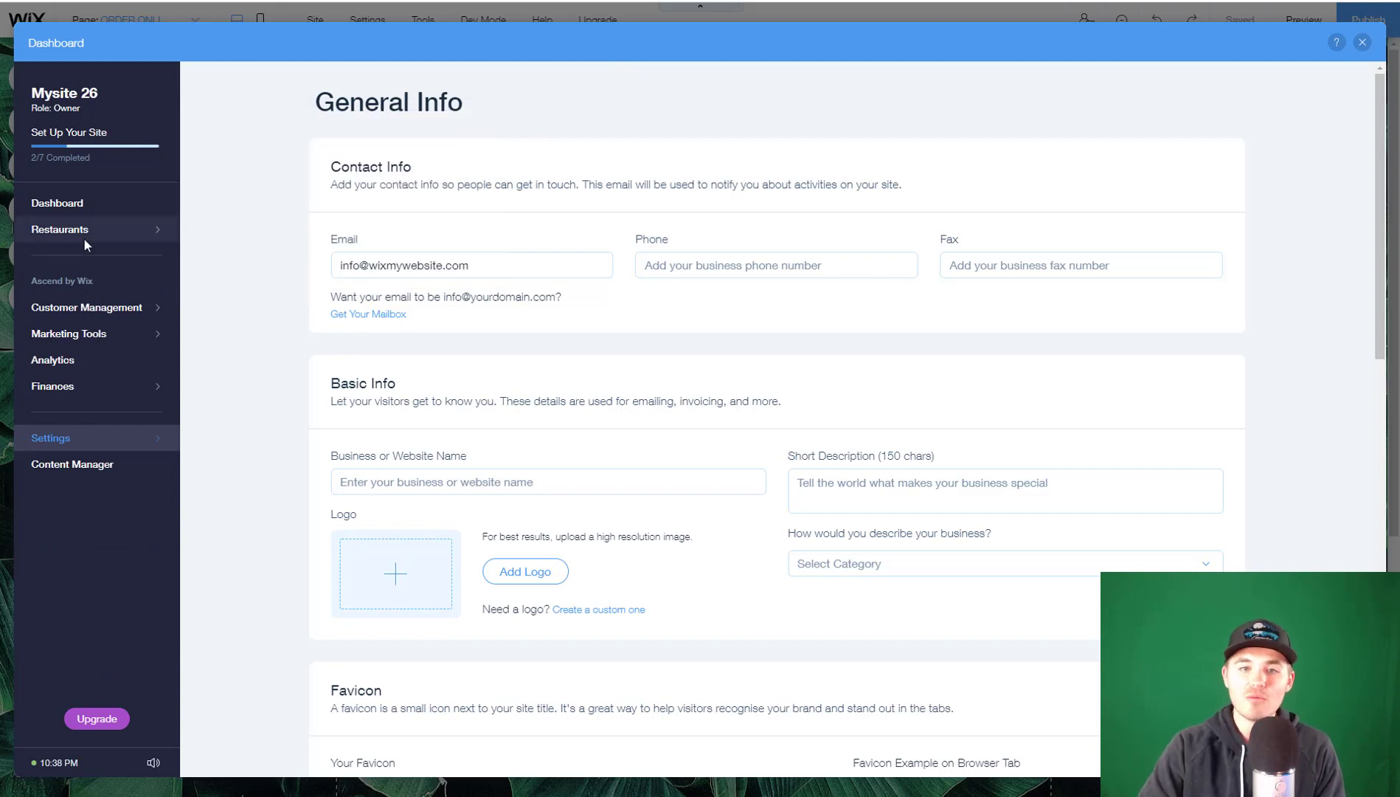
- Open the restaurant's Phone Ordering page, which requires a Business Premium plan upgrade
{"action": "left_click", "coordinate": [116, 231]}
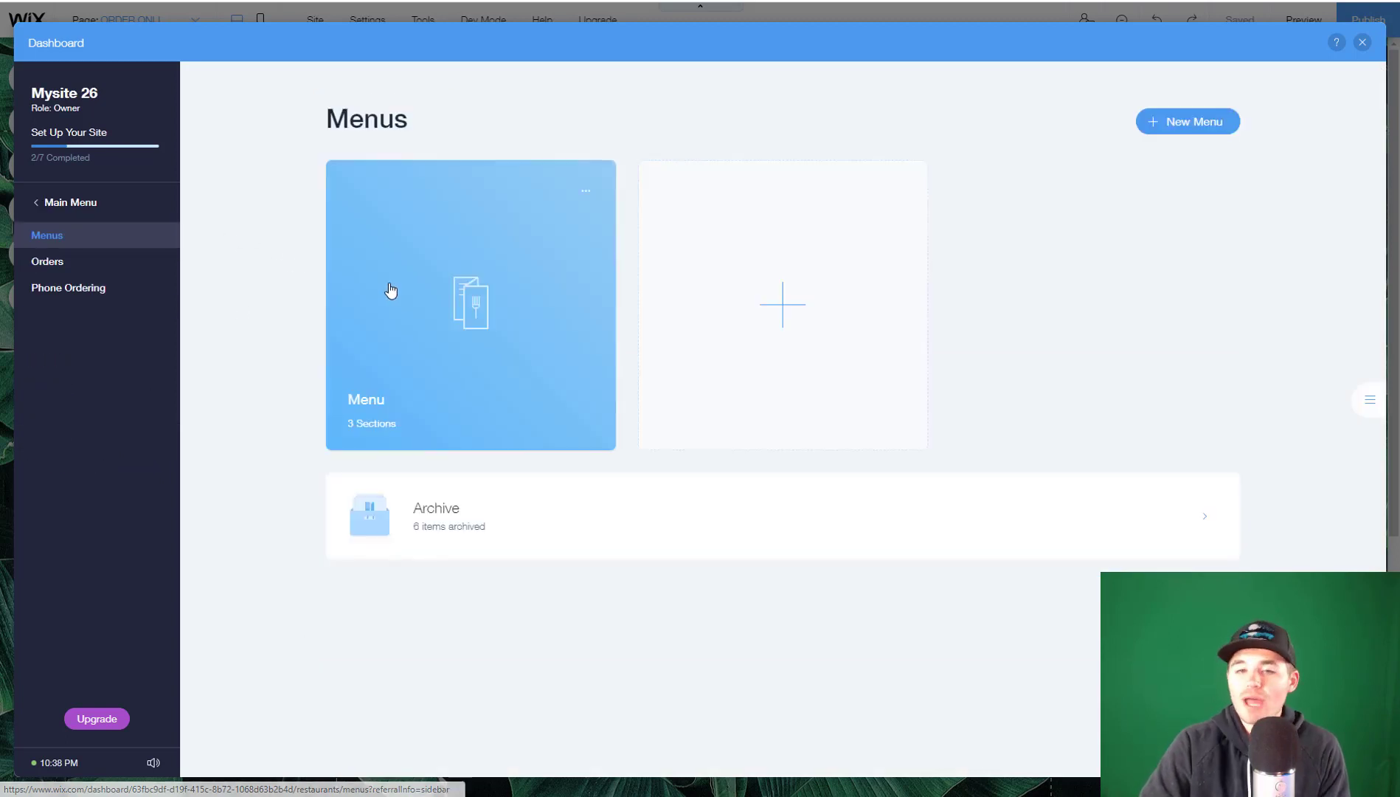
{"action": "left_click", "coordinate": [92, 290]}
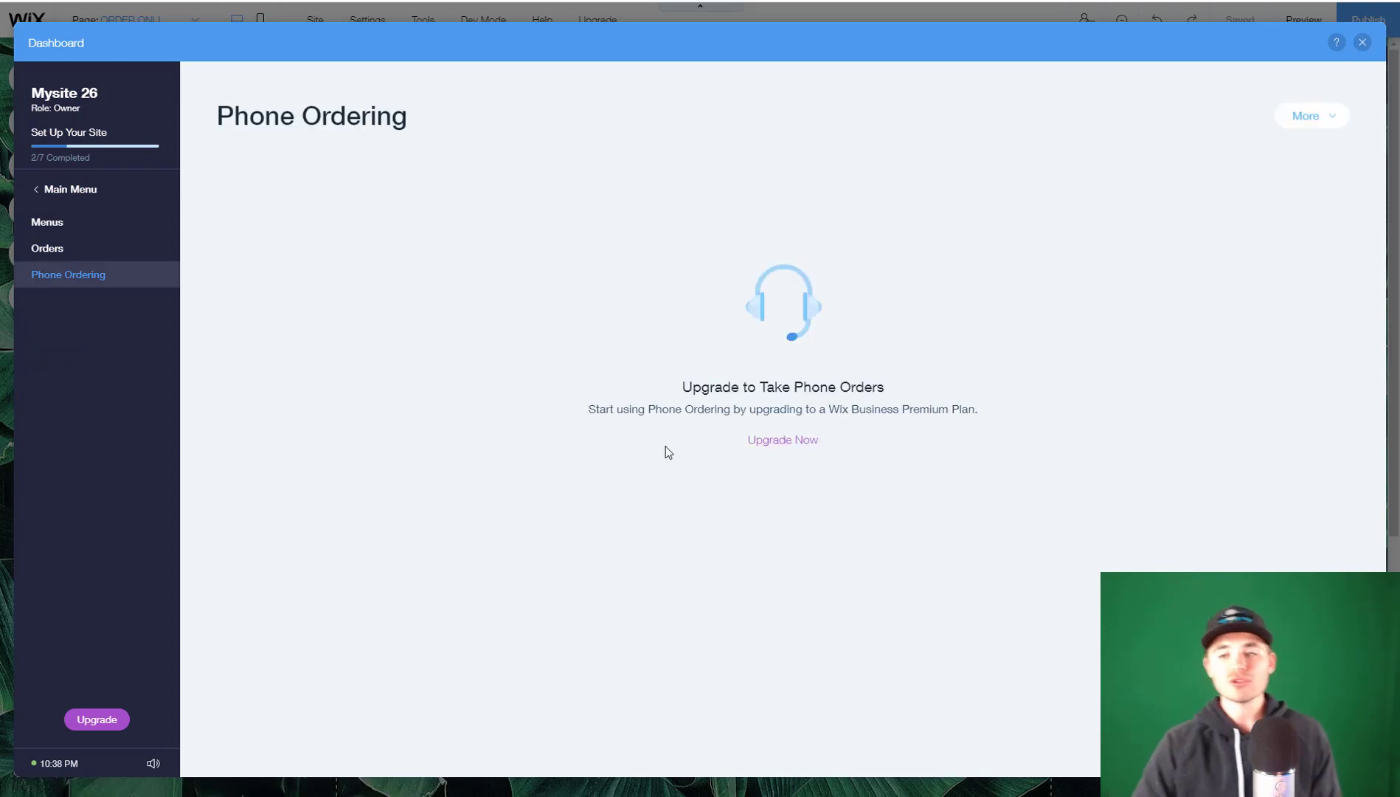